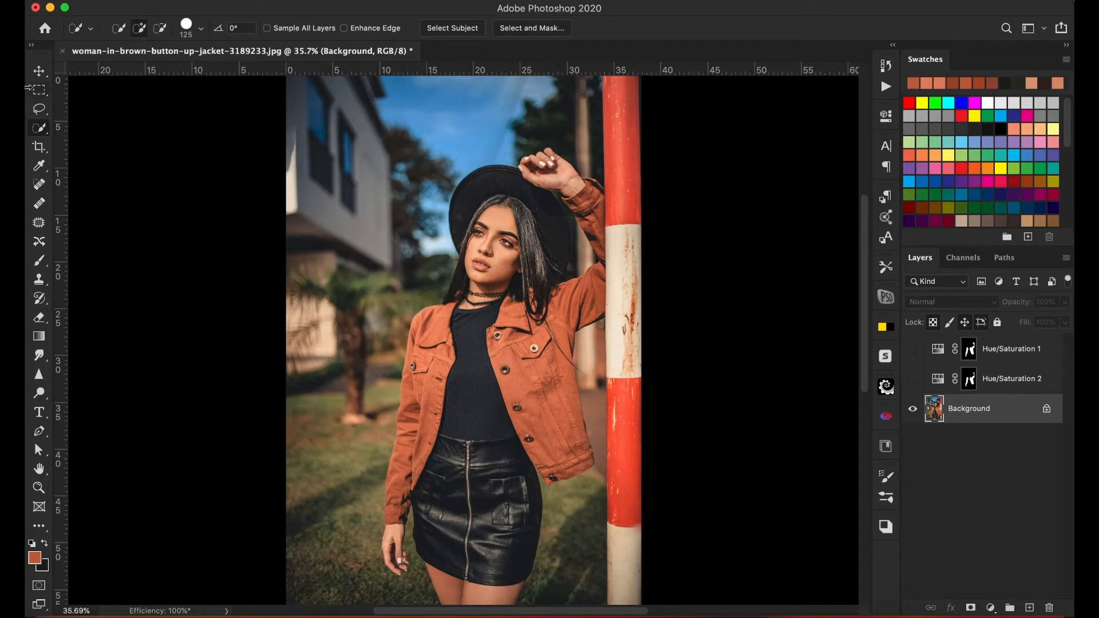
Start a Color Range selection on the Background and add color samples from the jacket's pocket front on the pole side and its raised sleeve.
left_click(38, 72)
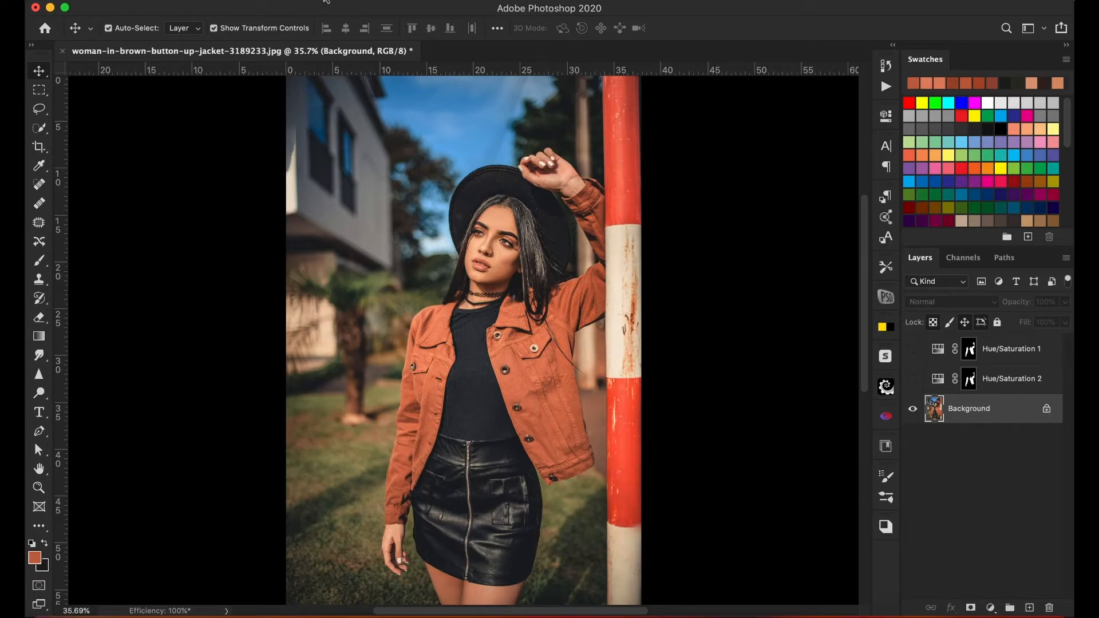
left_click(326, 0)
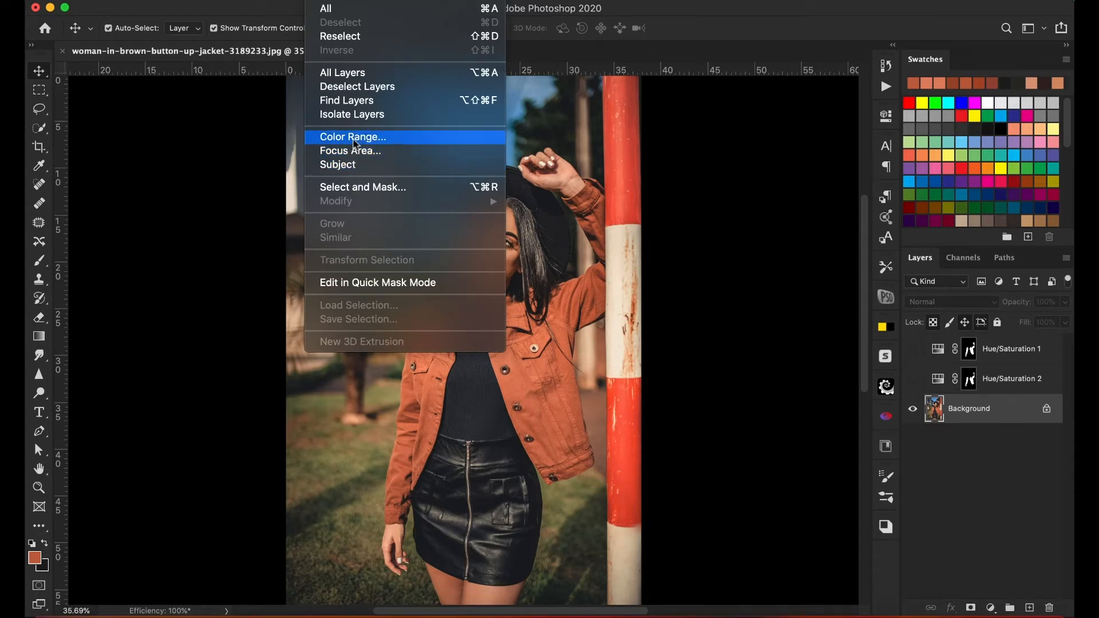
left_click(356, 138)
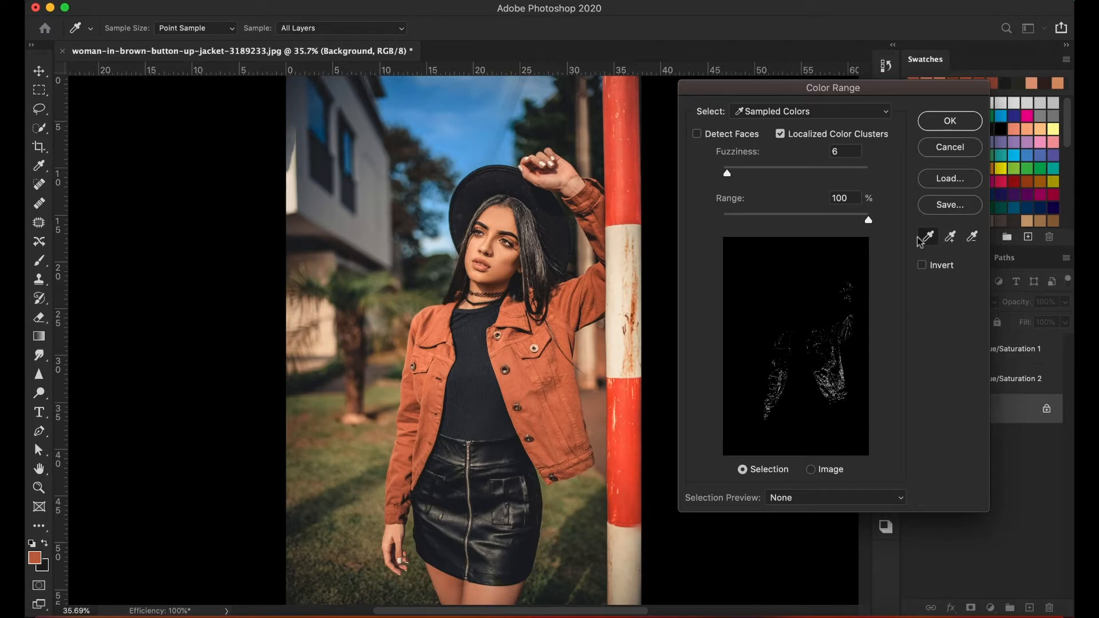
left_click(951, 239)
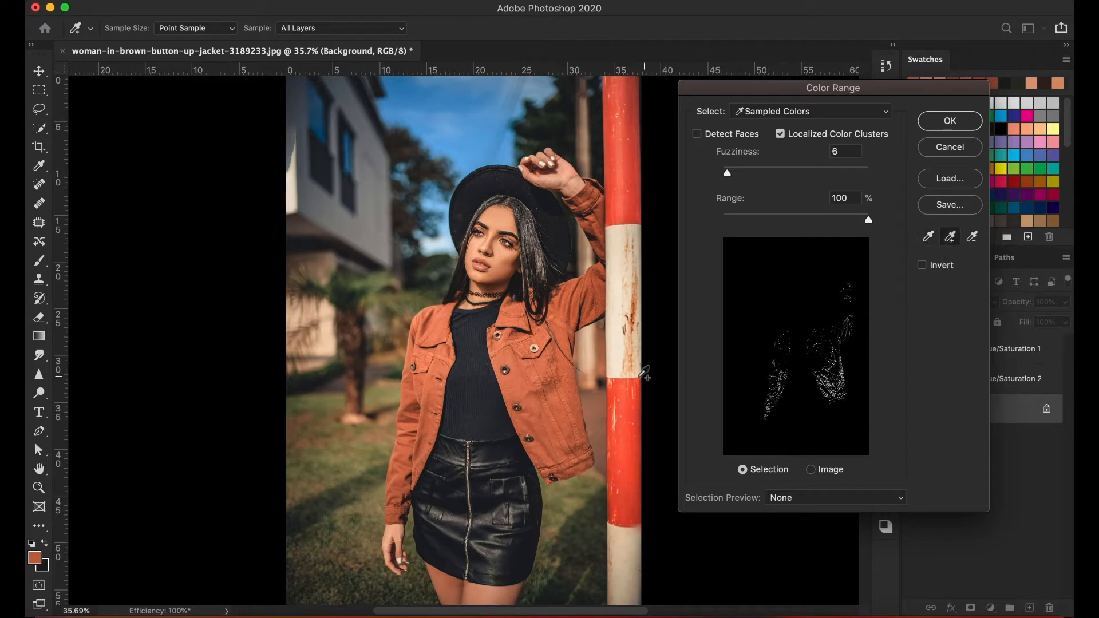
left_click(549, 377)
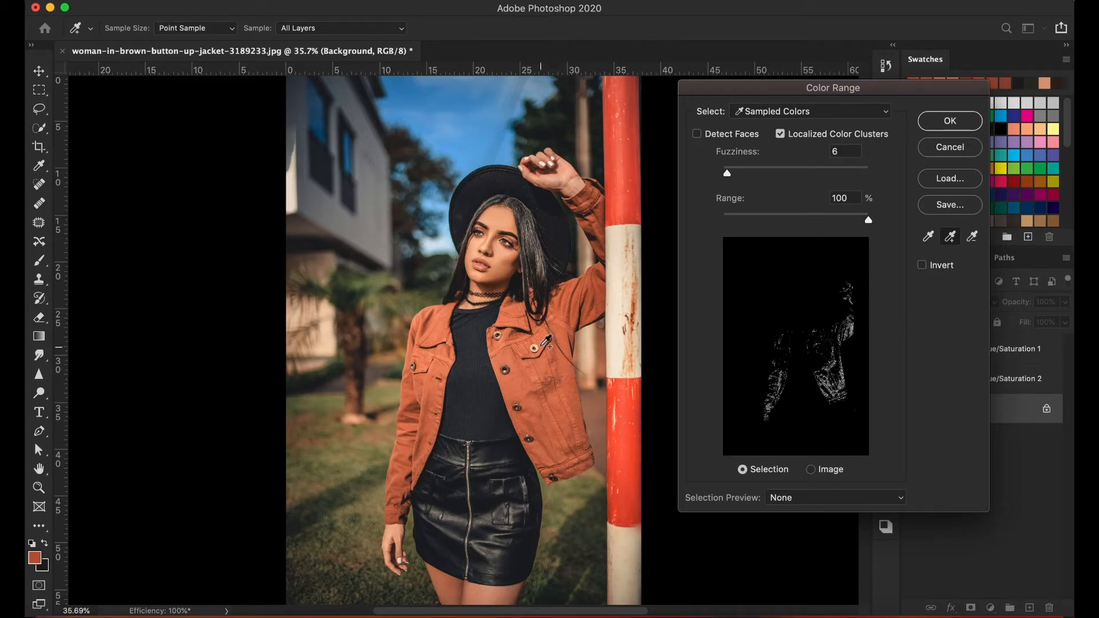
left_click(547, 336)
left_click(579, 299)
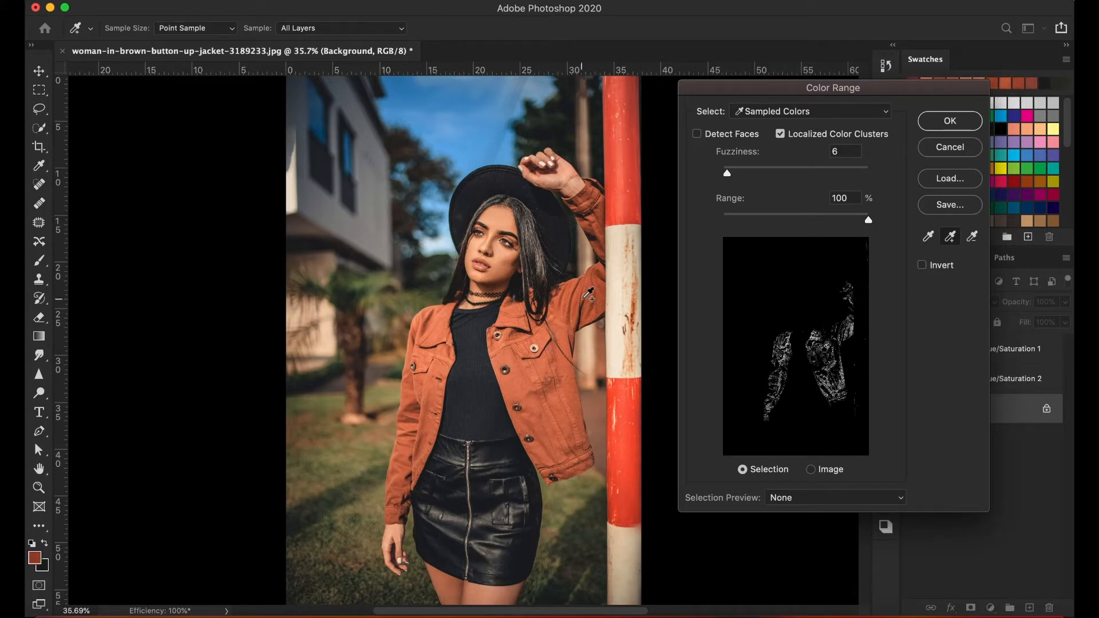
left_click(595, 210)
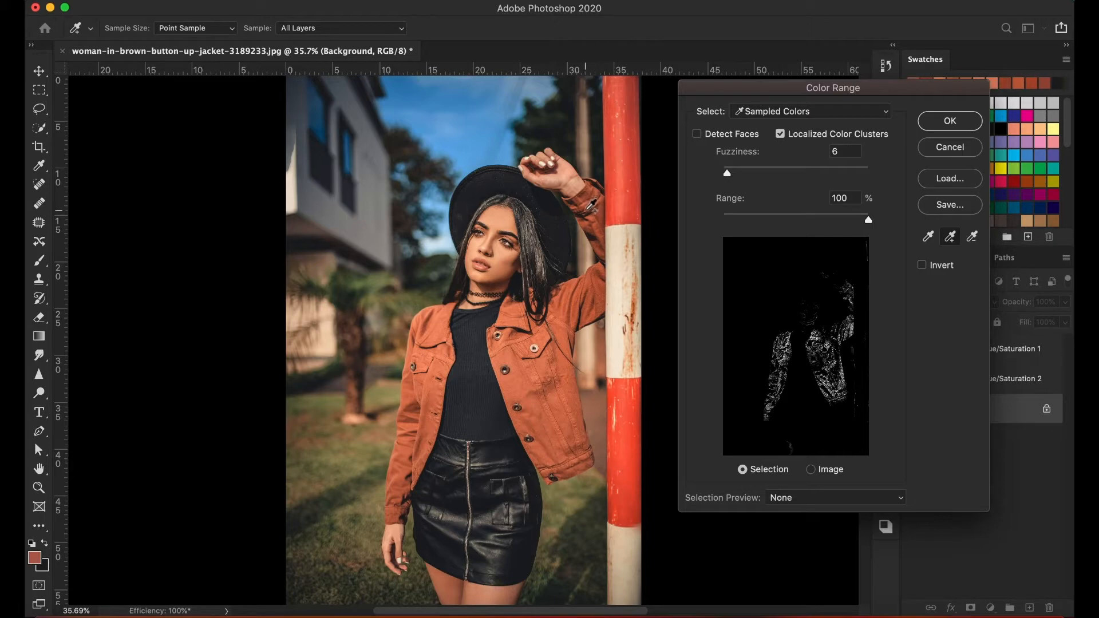
Add more color samples from the jacket's lowered sleeve, collar, hem and raised cuff to the Color Range selection.
left_click(440, 333)
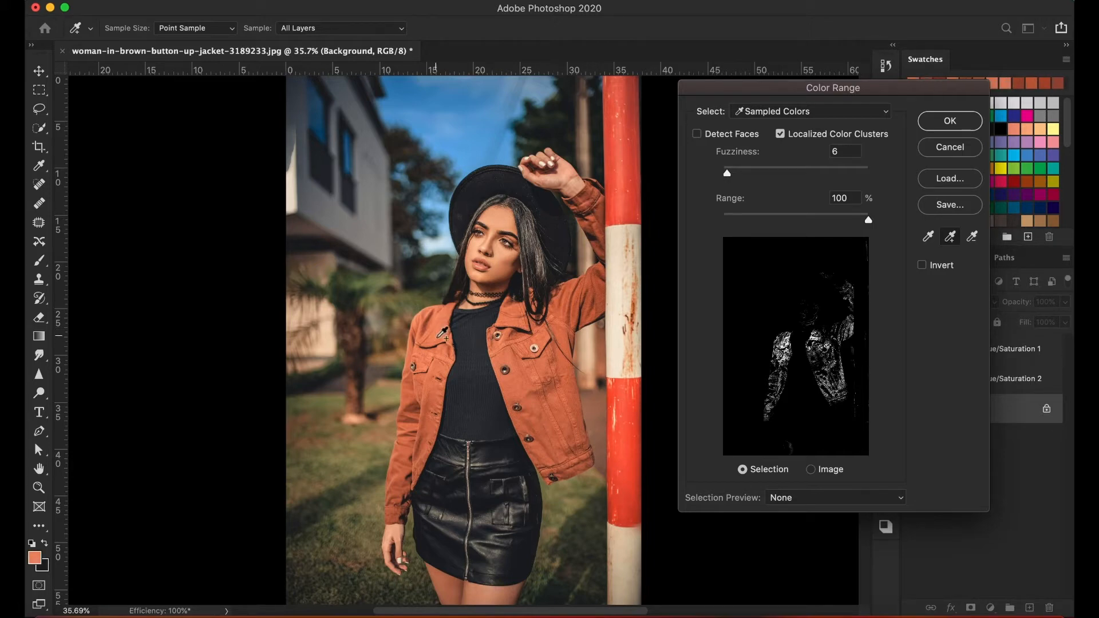
left_click(435, 377)
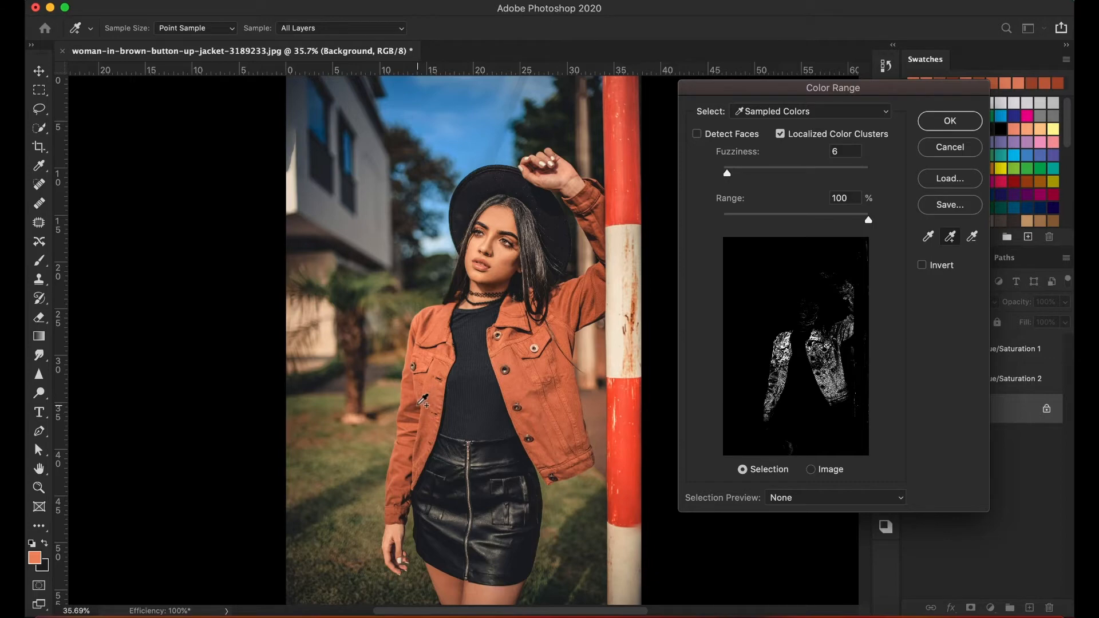
left_click(412, 455)
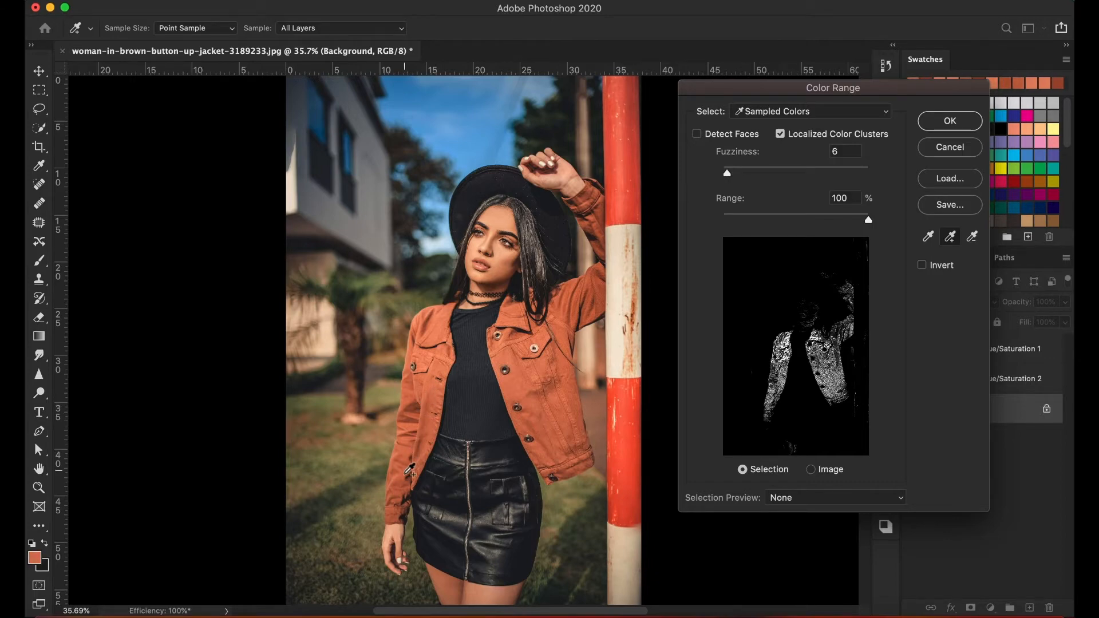
left_click(405, 499)
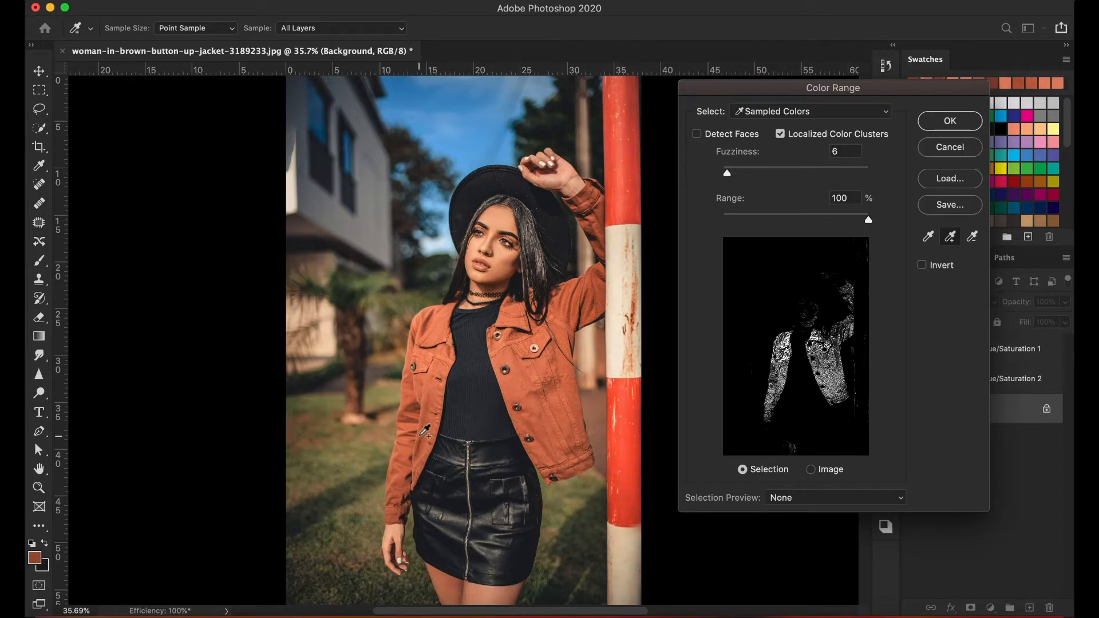
left_click(428, 435)
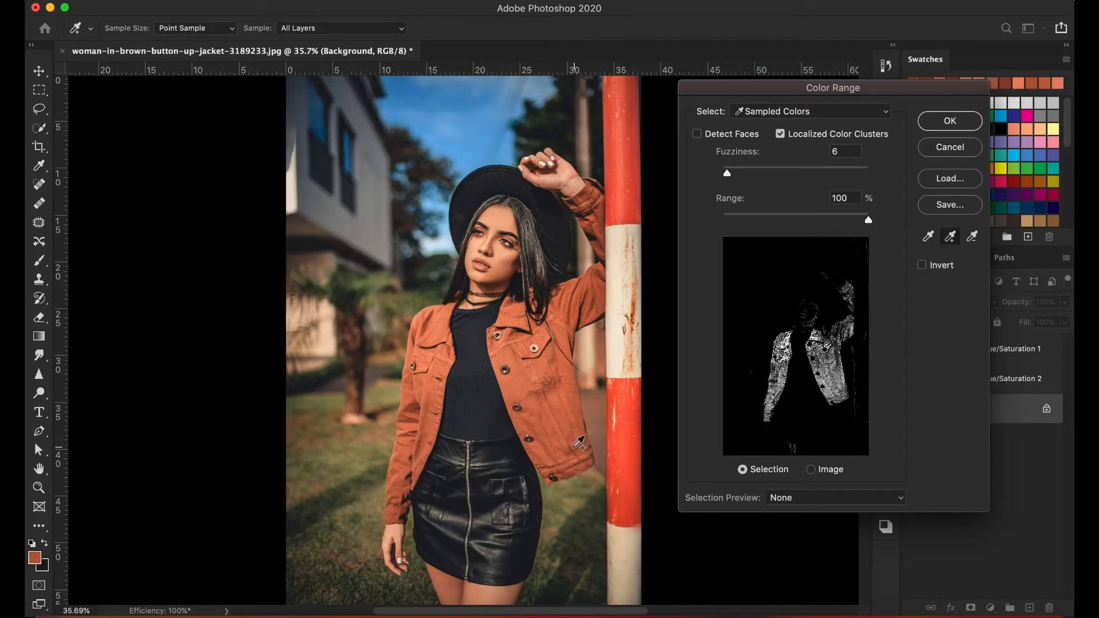
left_click(571, 439)
left_click(516, 317)
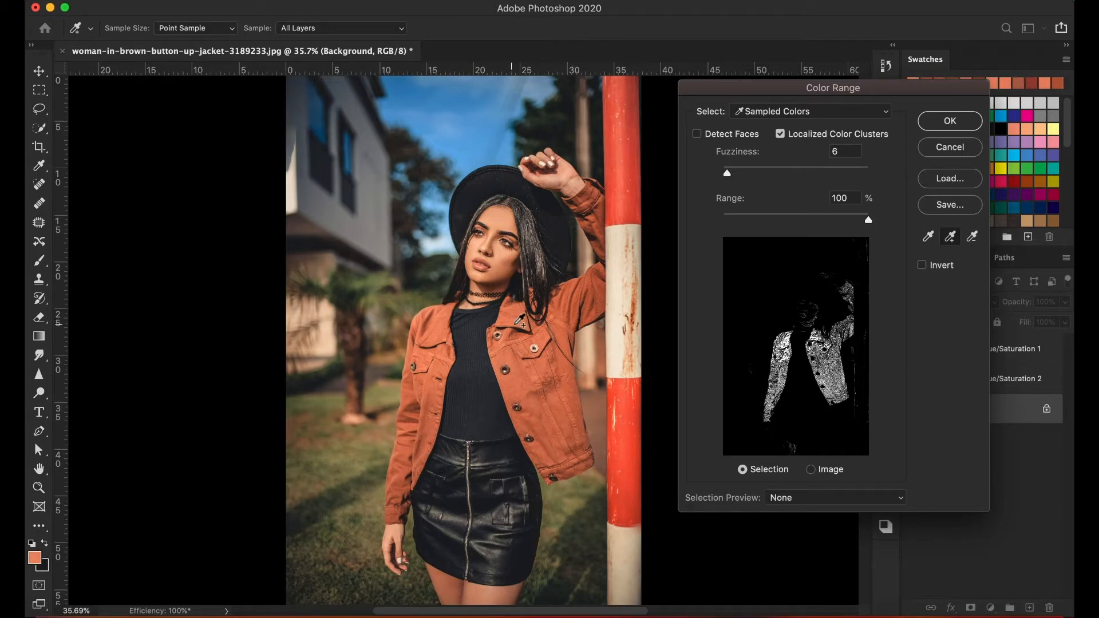
left_click(595, 297)
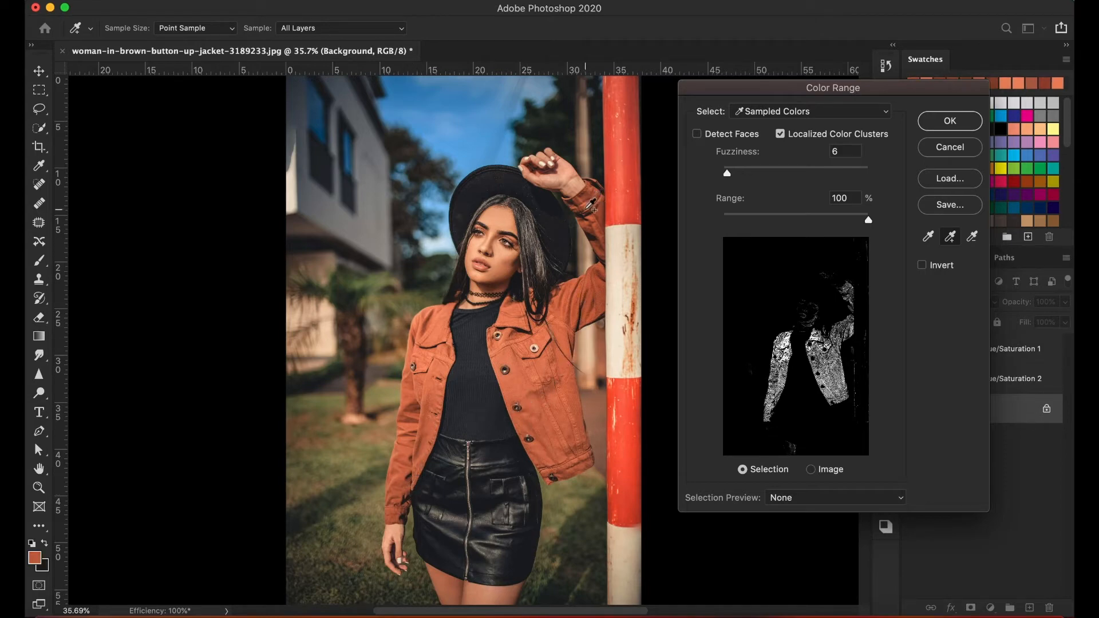
left_click(592, 206)
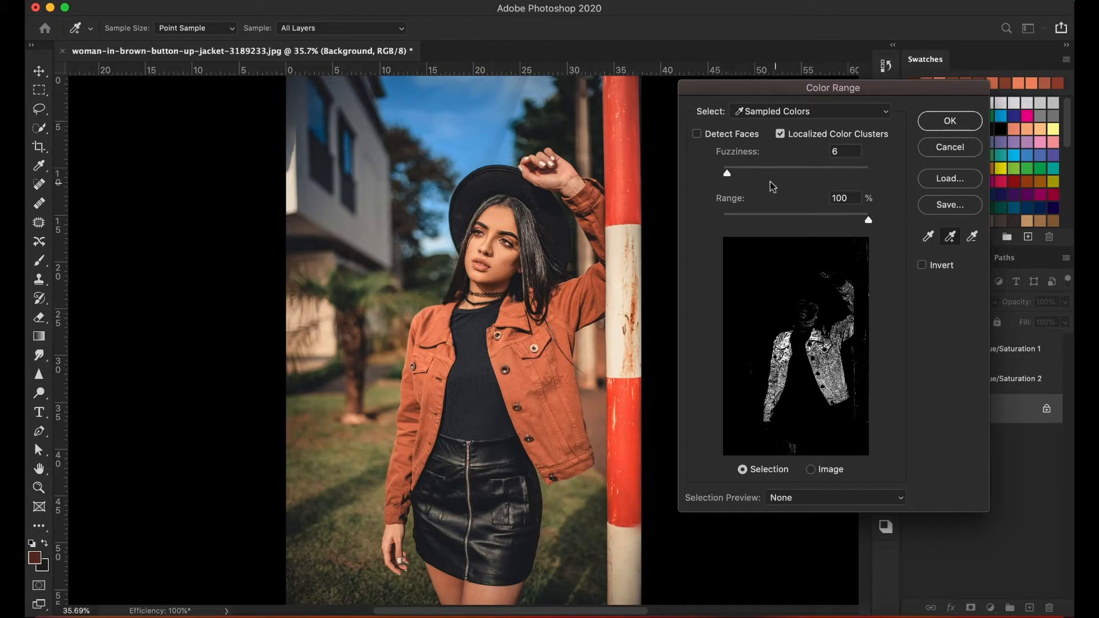
Try Fuzziness values of 25 and 4, set it to 6, and sample another tone on the jacket front.
left_click_drag(730, 180, 742, 177)
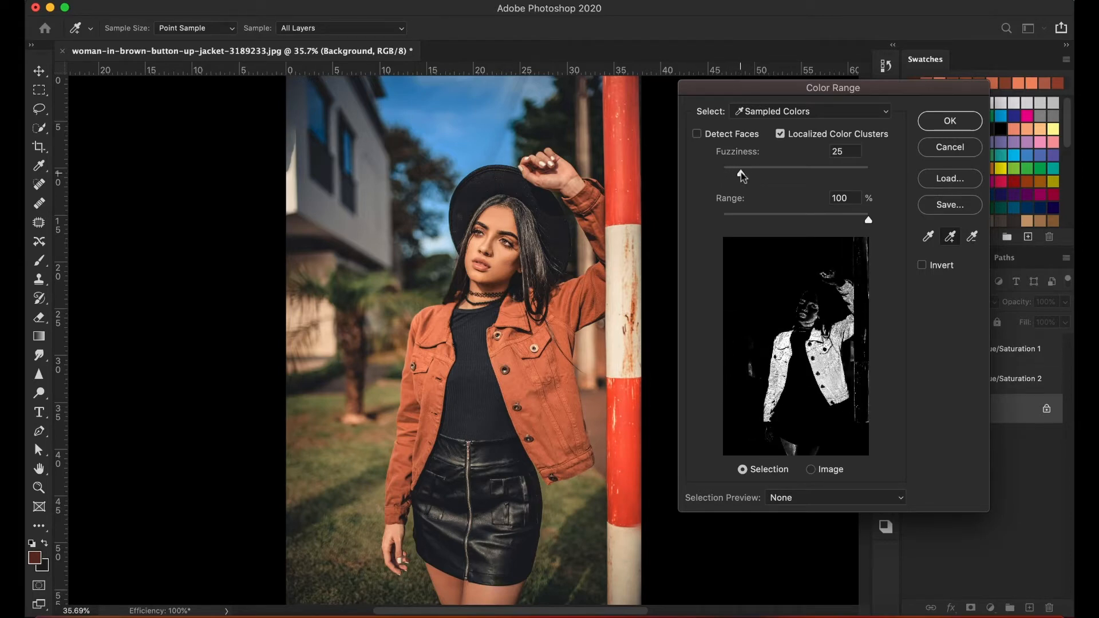
left_click_drag(742, 177, 725, 178)
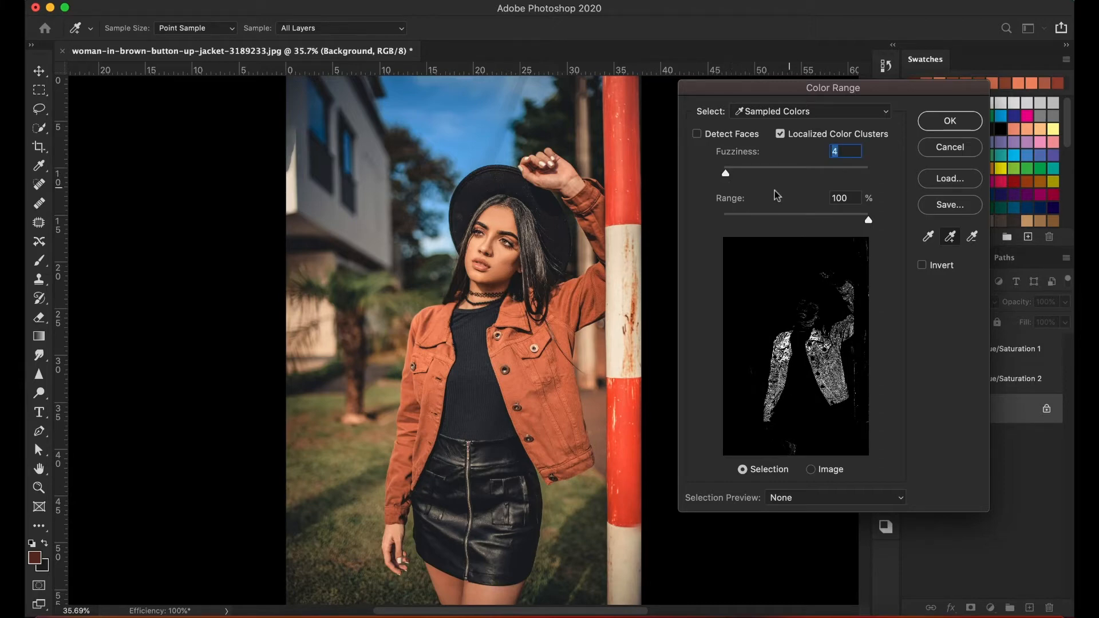
type("6")
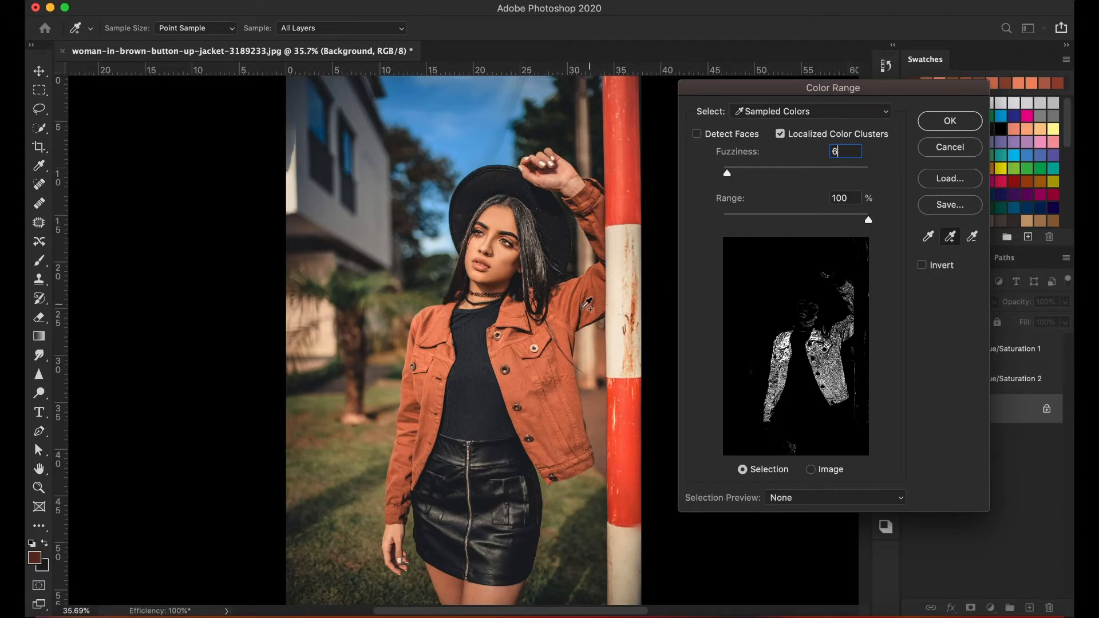
left_click(542, 403)
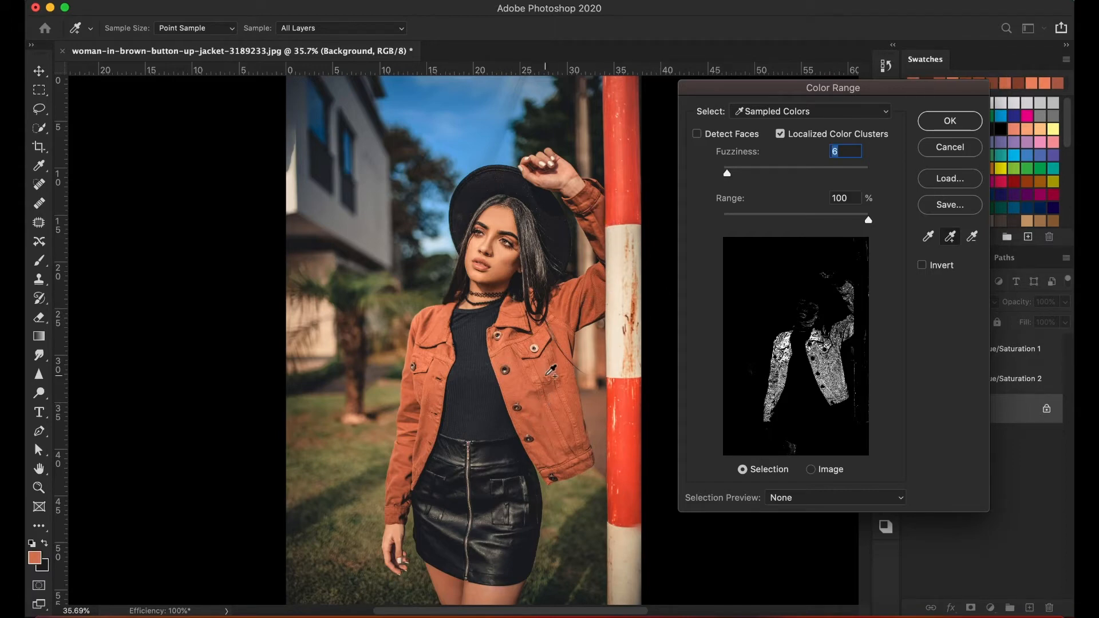
Compare the Color Range mask with Localized Color Clusters off and on, and close the dialog.
left_click(780, 135)
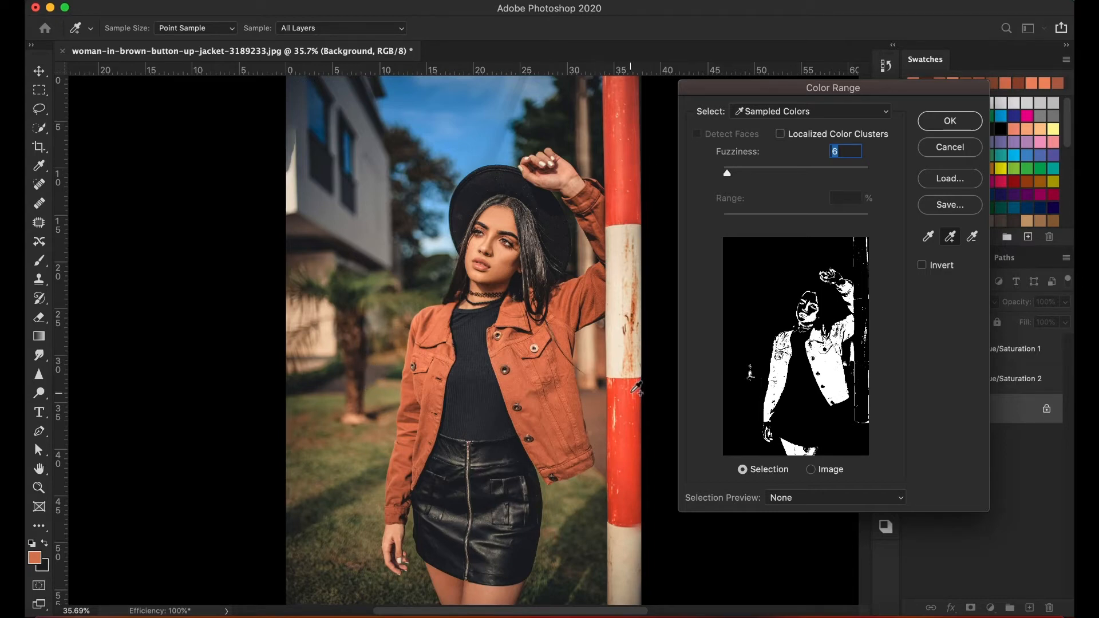
left_click(781, 135)
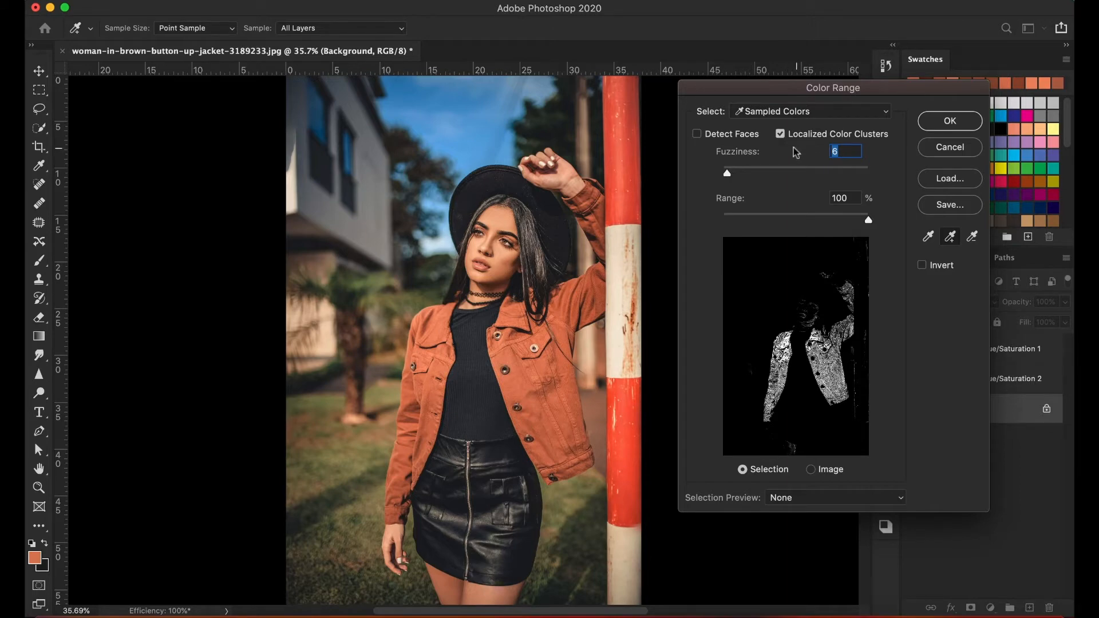
left_click(950, 121)
key("v")
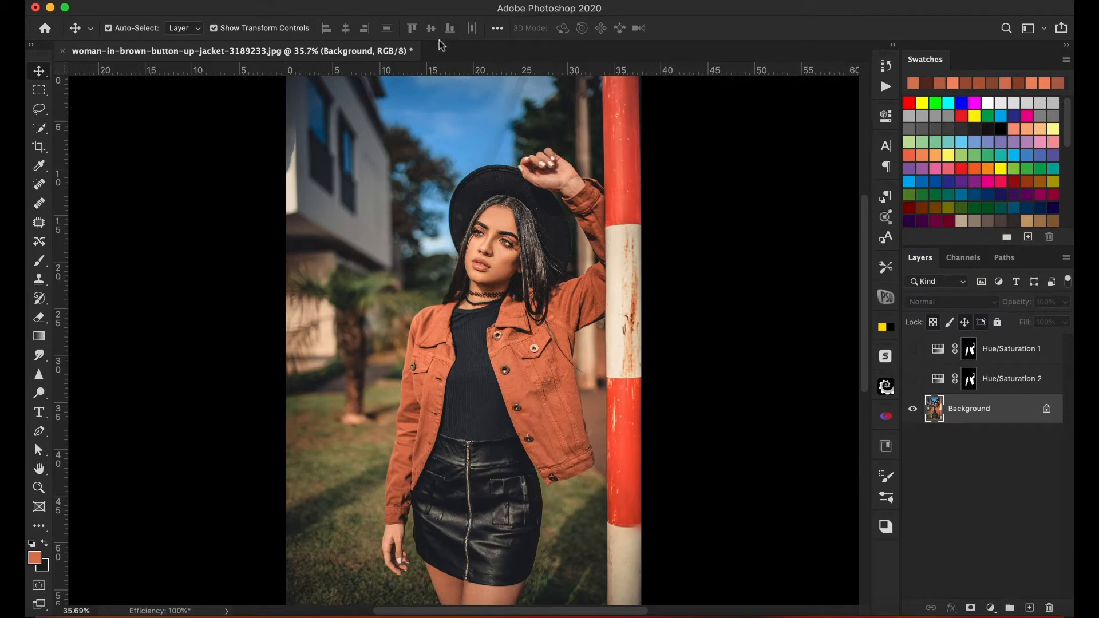
Reopen Color Range and add color samples from the jacket's shoulder area and raised sleeve.
left_click(328, 3)
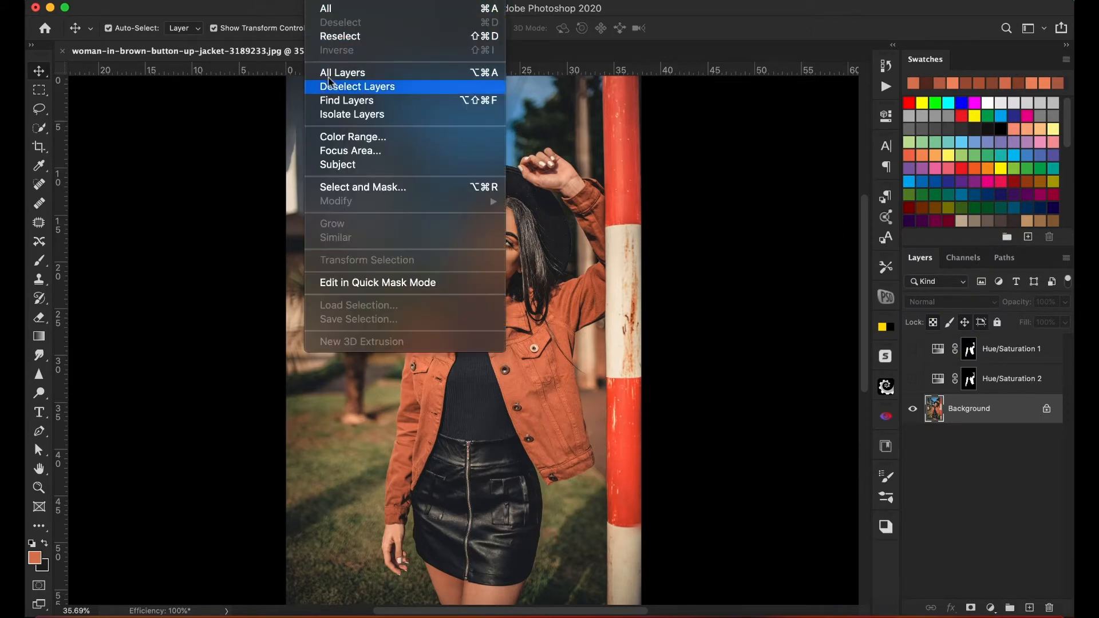
left_click(357, 138)
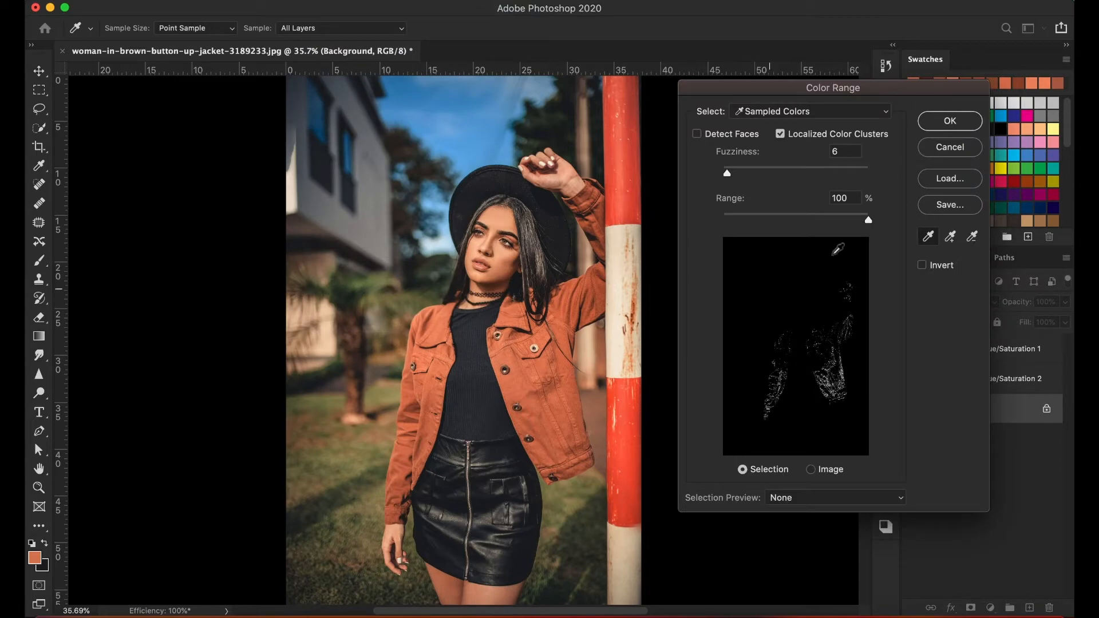
left_click(949, 236)
left_click(571, 321)
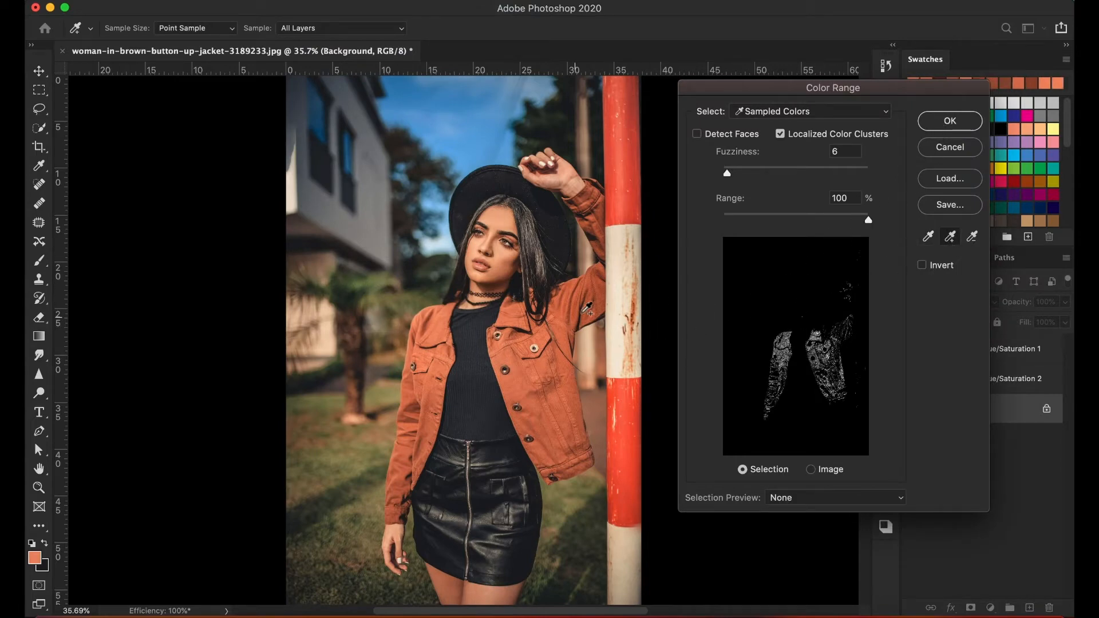
left_click(601, 290)
left_click(593, 201)
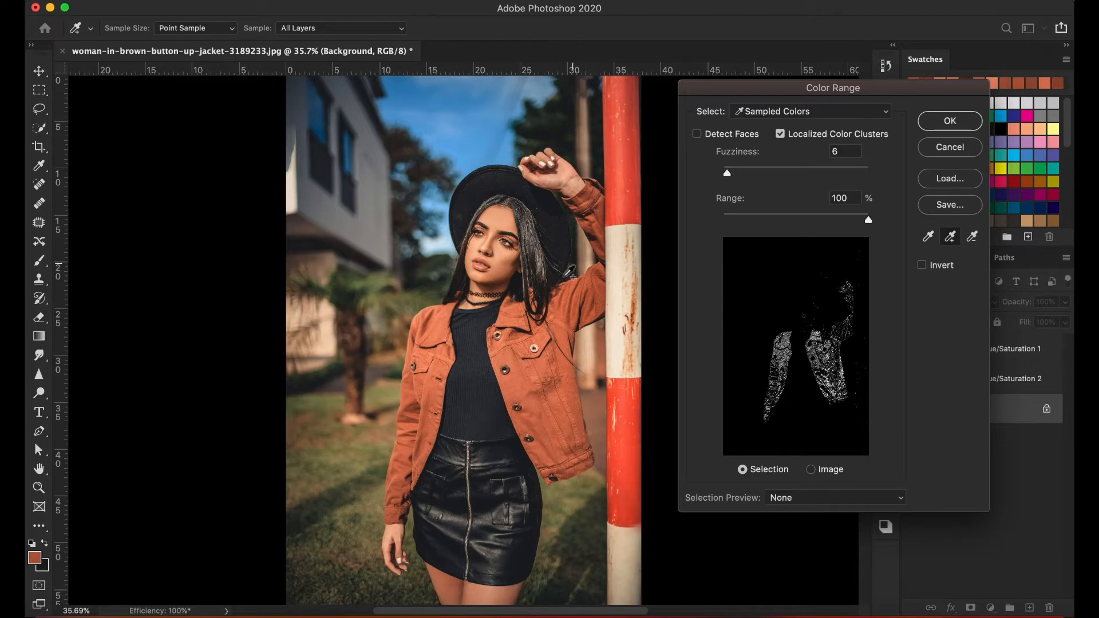
Extend the Color Range sample with tones from the jacket's other front panel and the lowered sleeve down to its cuff.
left_click(438, 335)
left_click(435, 381)
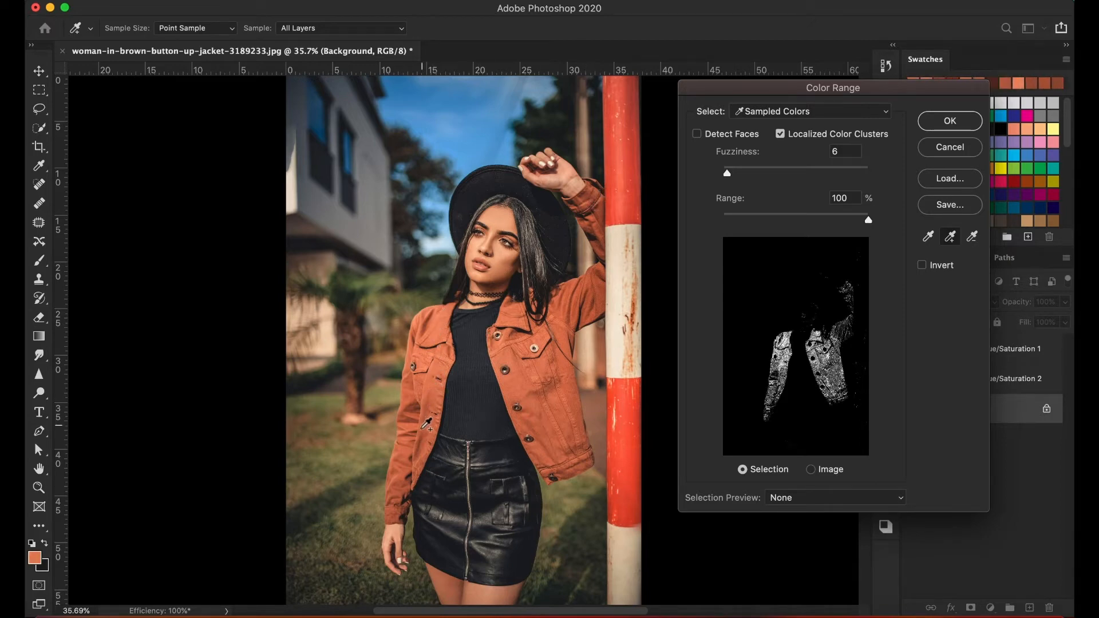
left_click(410, 454)
left_click(406, 504)
left_click(433, 416)
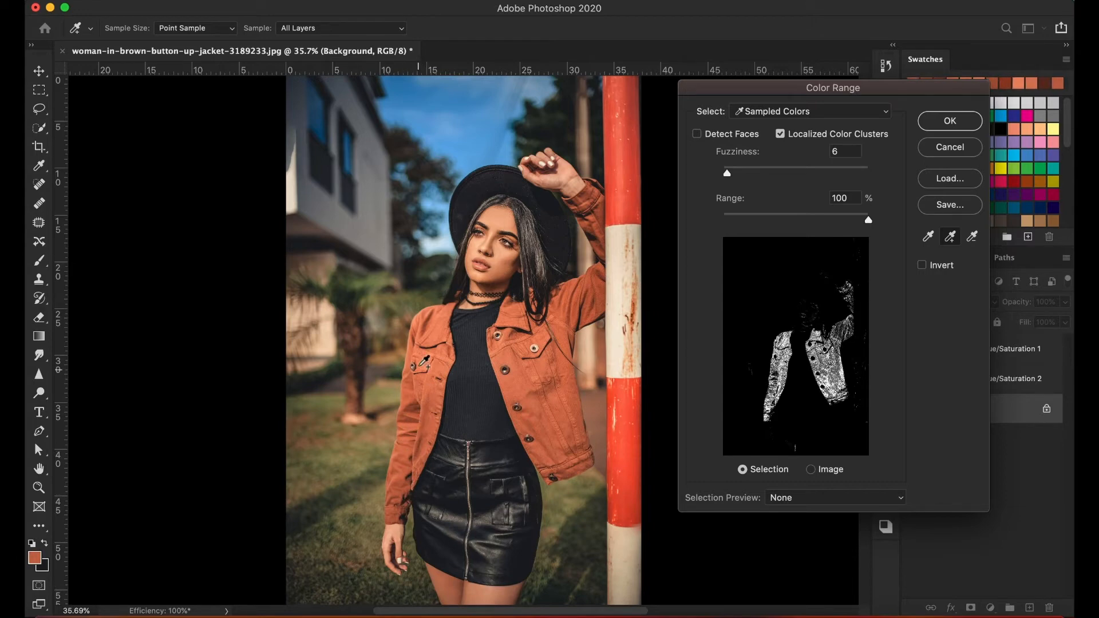
left_click(435, 326)
Fill gaps in the jacket mask by sampling more shades from the pocket front, side edge, hem, raised sleeve and opposite collar.
left_click(515, 347)
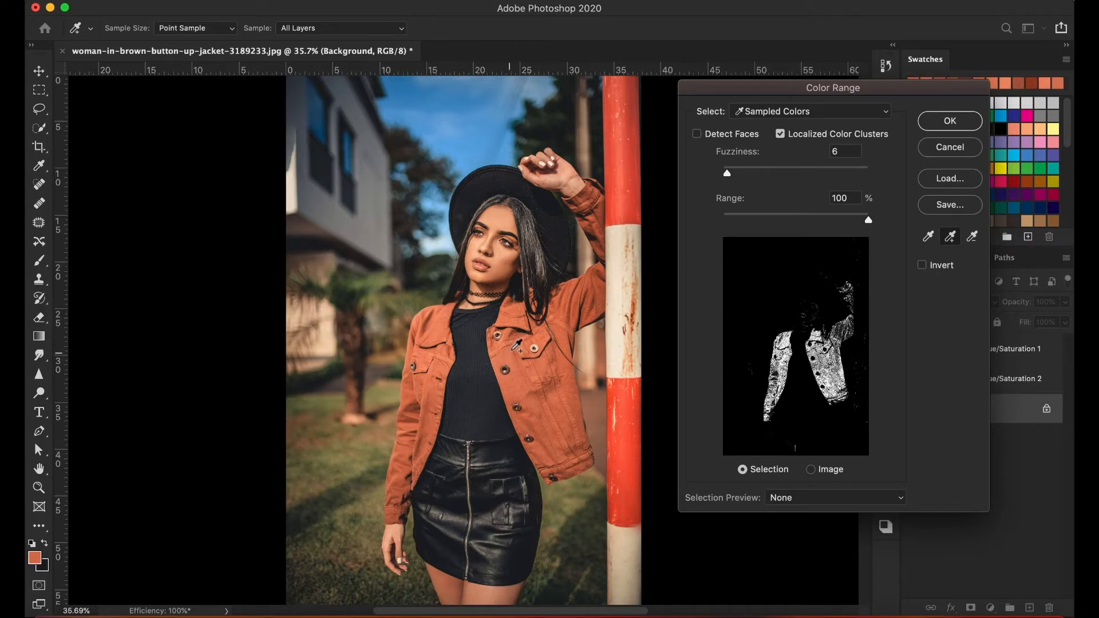
left_click(578, 362)
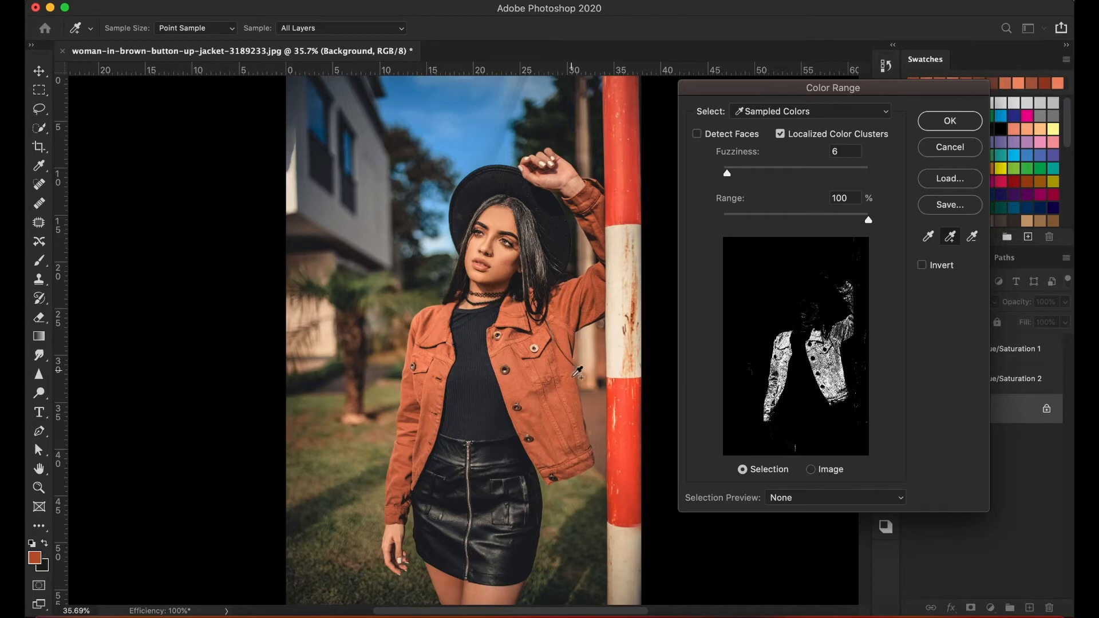
left_click(575, 429)
left_click(575, 461)
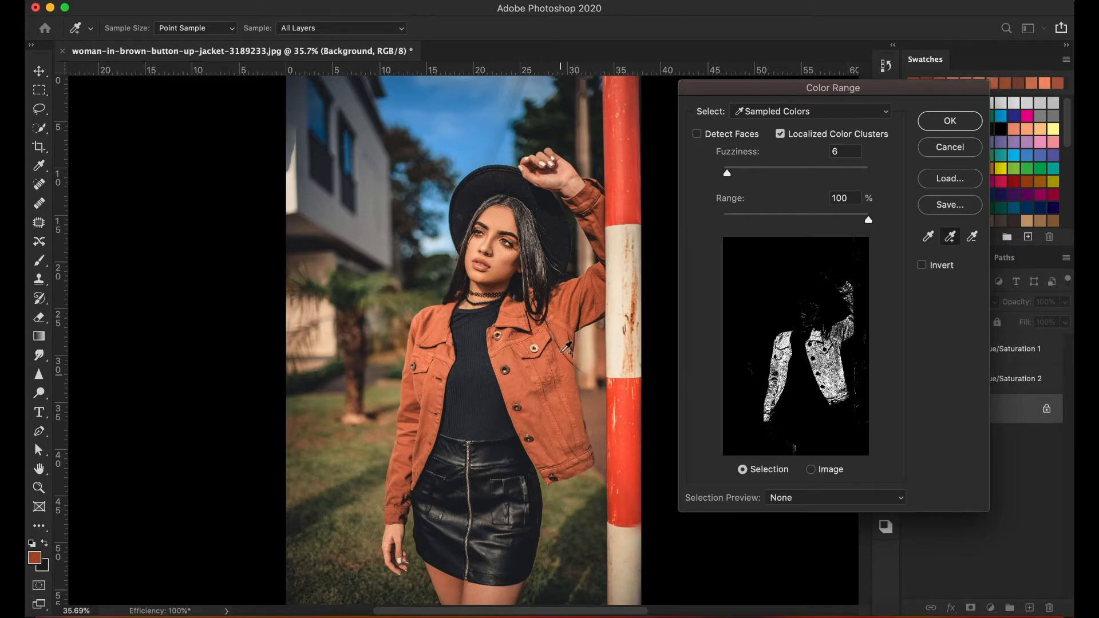
left_click(589, 290)
left_click(601, 198)
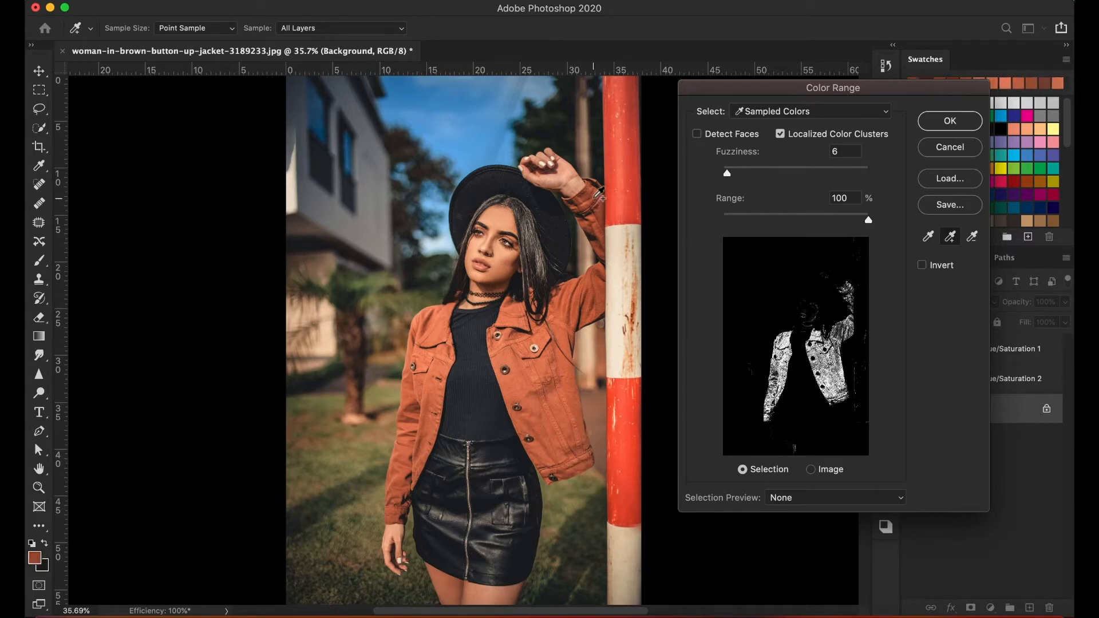
left_click(599, 294)
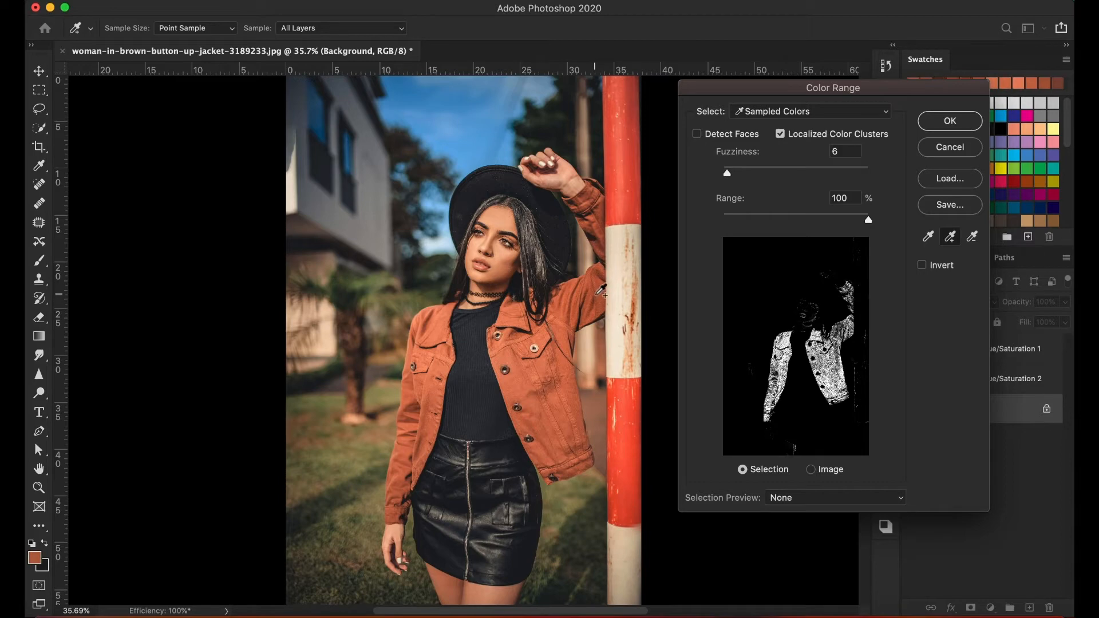
left_click(558, 340)
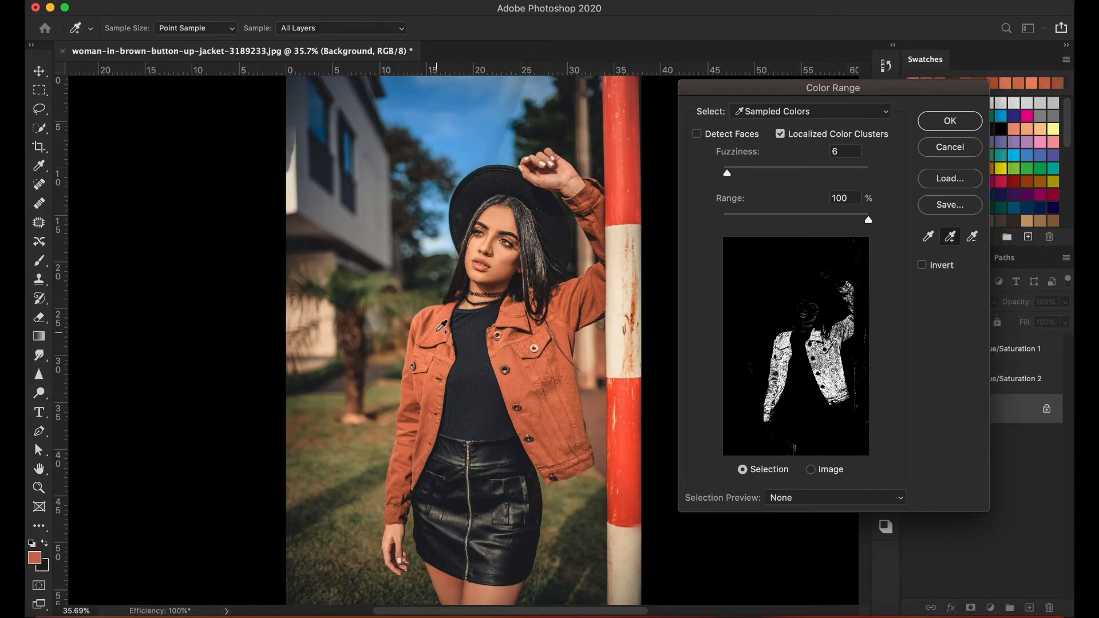
left_click(438, 331)
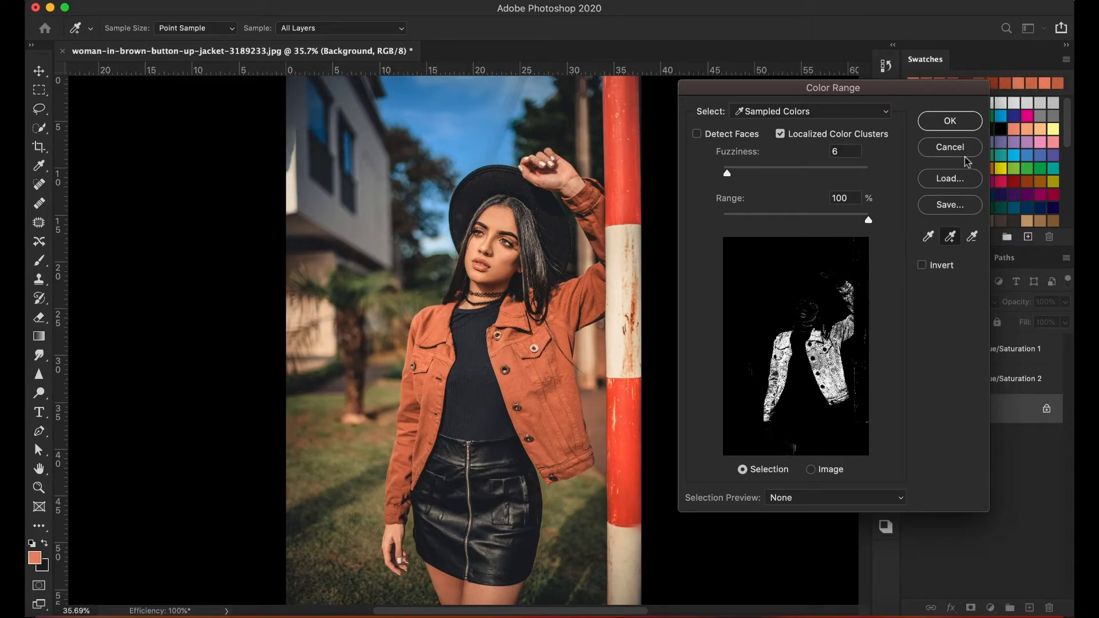
Apply the Color Range selection and subtract the stray areas on the face, neck and legs with the Quick Selection tool.
left_click(949, 121)
key("v")
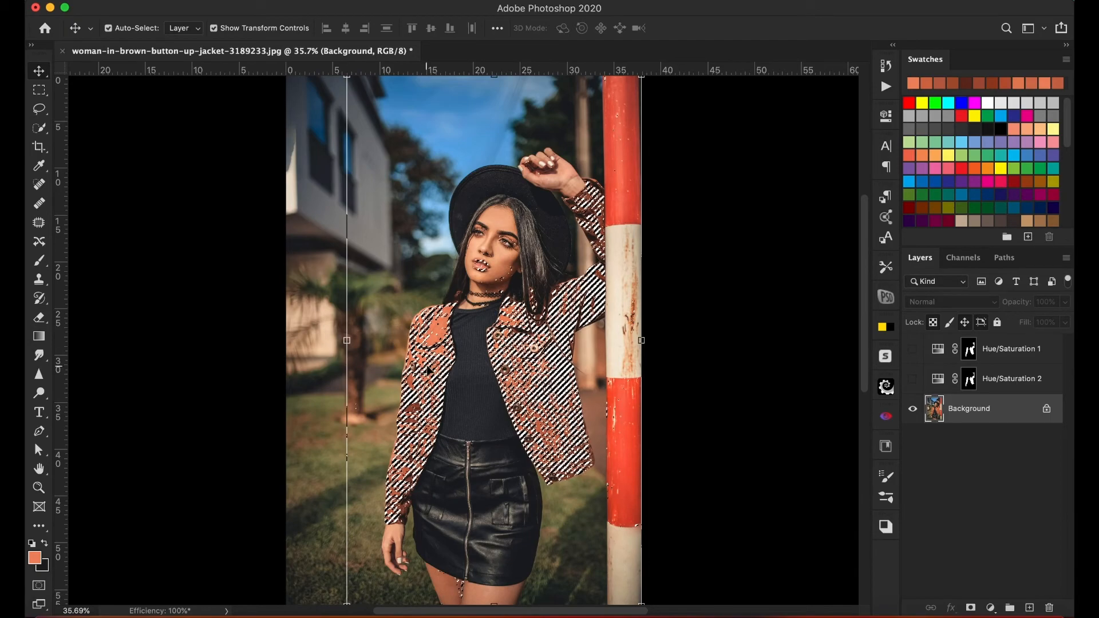
left_click(39, 127)
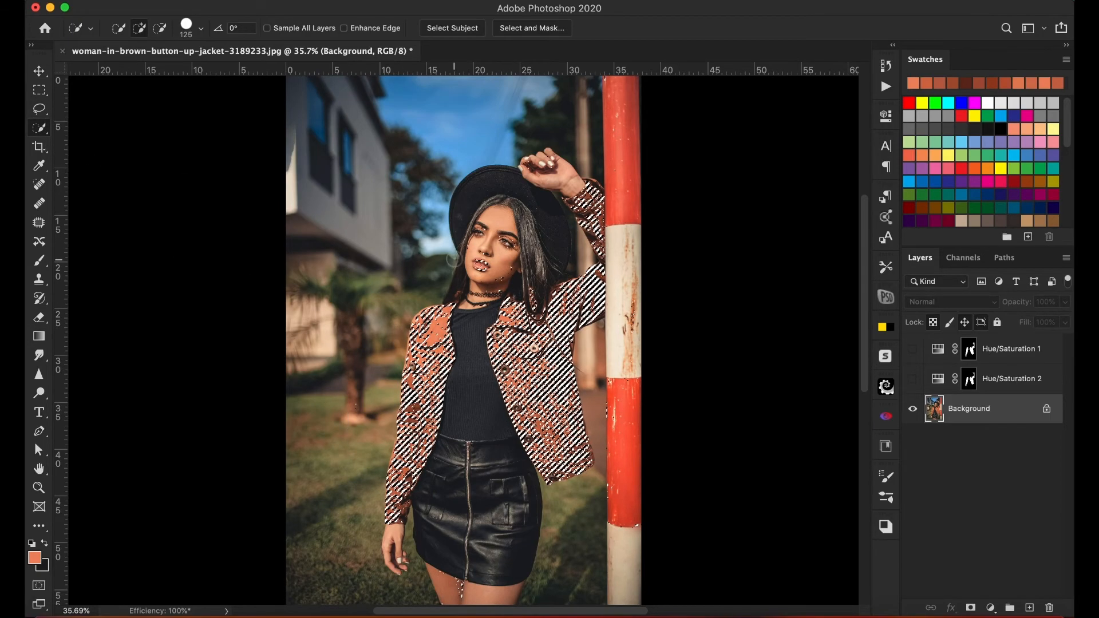
key("alt")
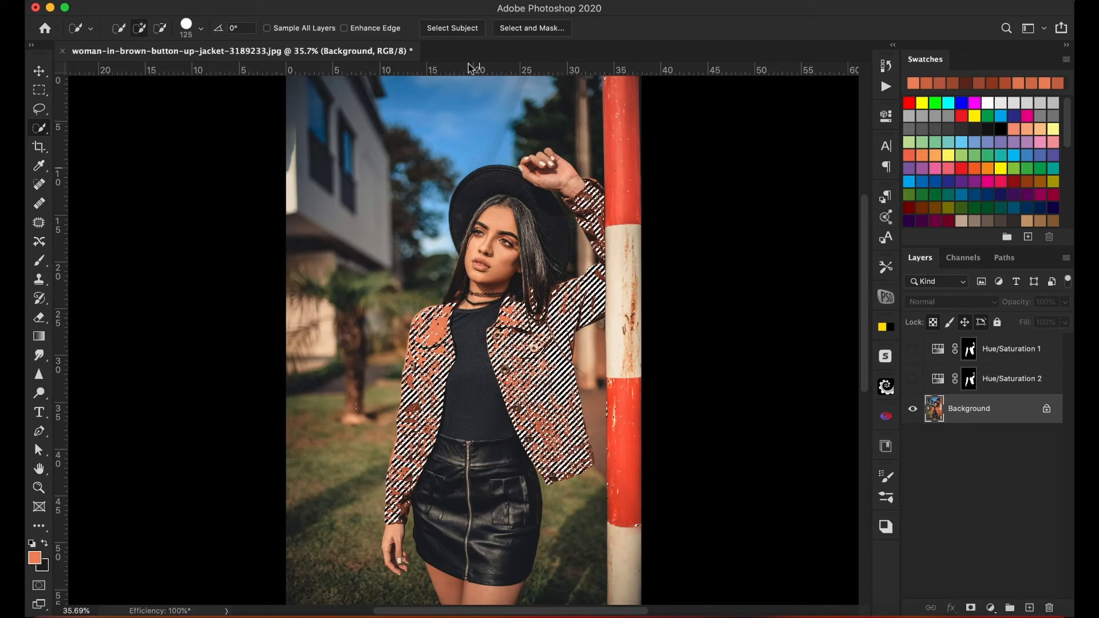
Open Select and Mask for the jacket and set the edge detection radius to 4 px with Smart Radius on.
left_click(544, 28)
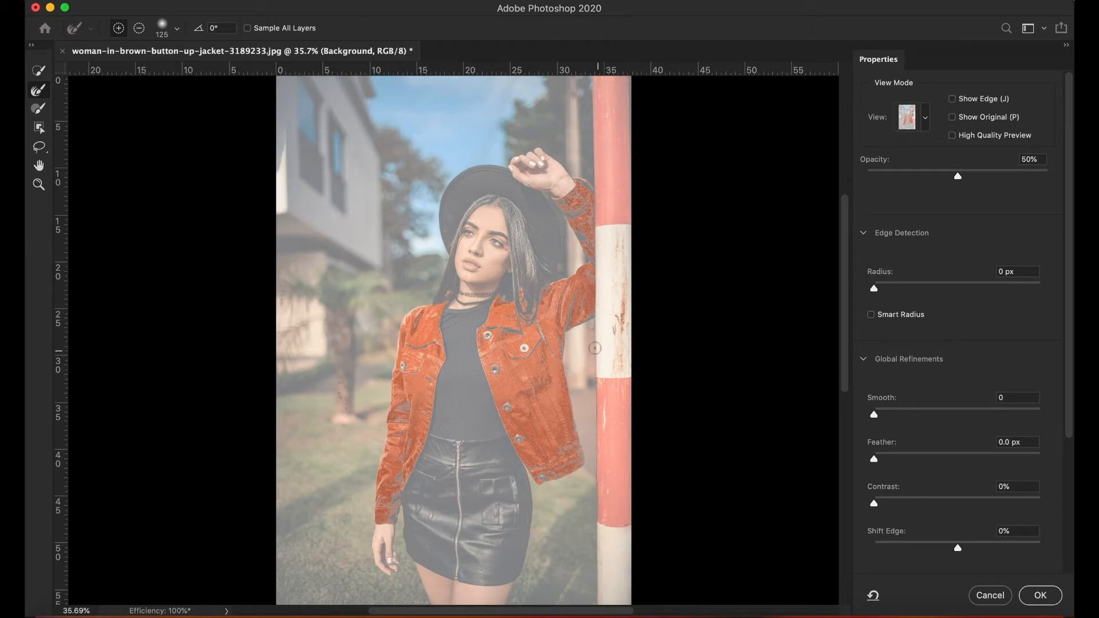
left_click(1020, 272)
type("4")
key("Return")
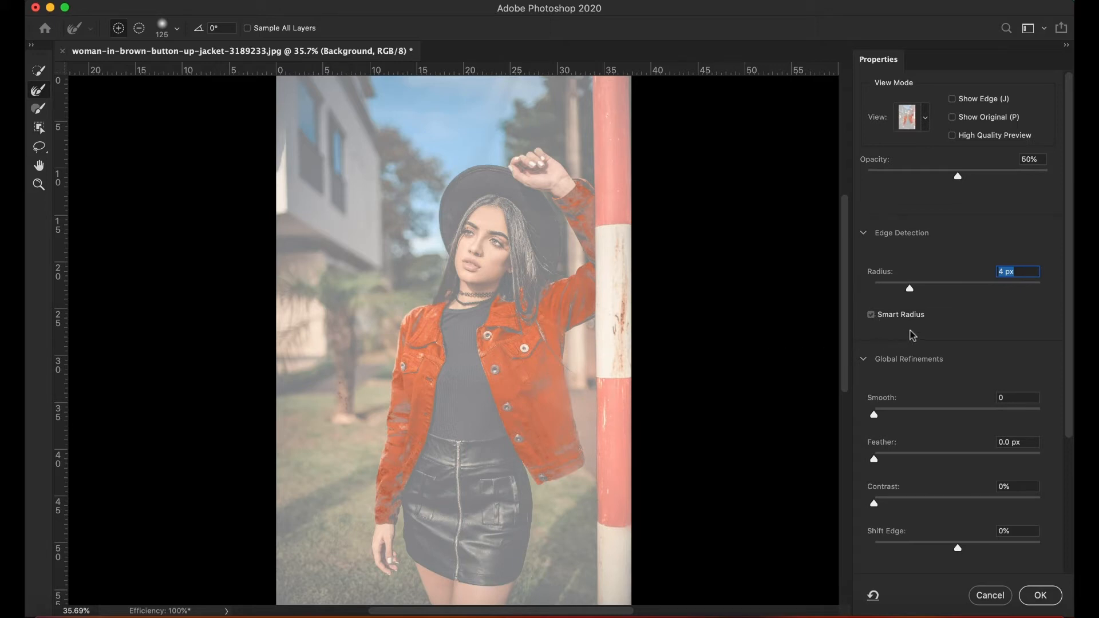
left_click(871, 314)
left_click(871, 315)
Look through the available preview view modes and show the detected edge area on the jacket.
left_click(925, 120)
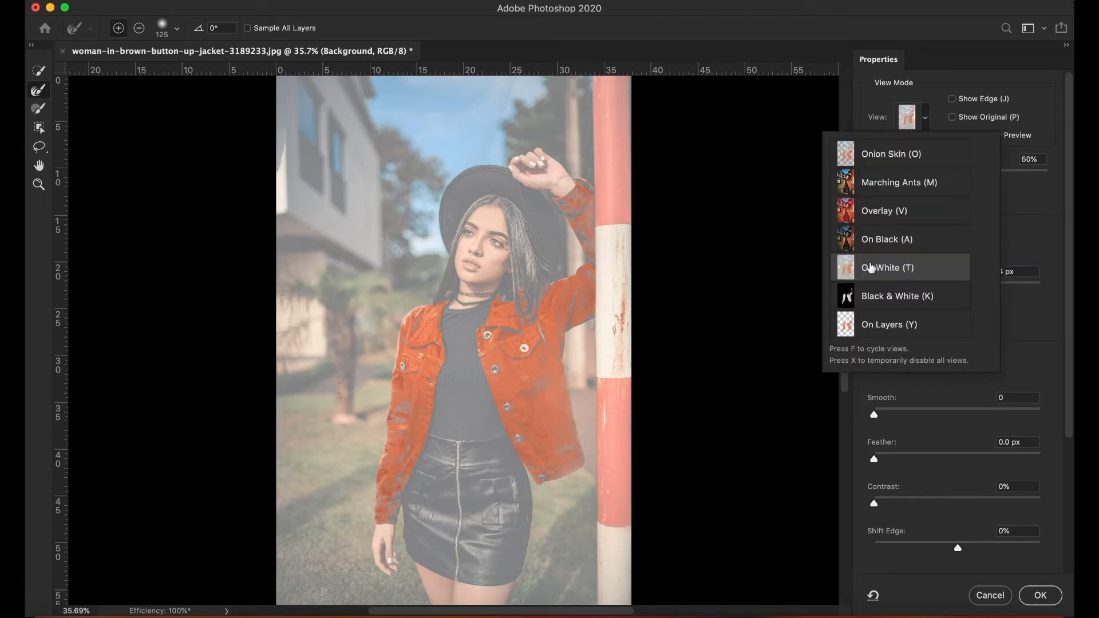
left_click(945, 123)
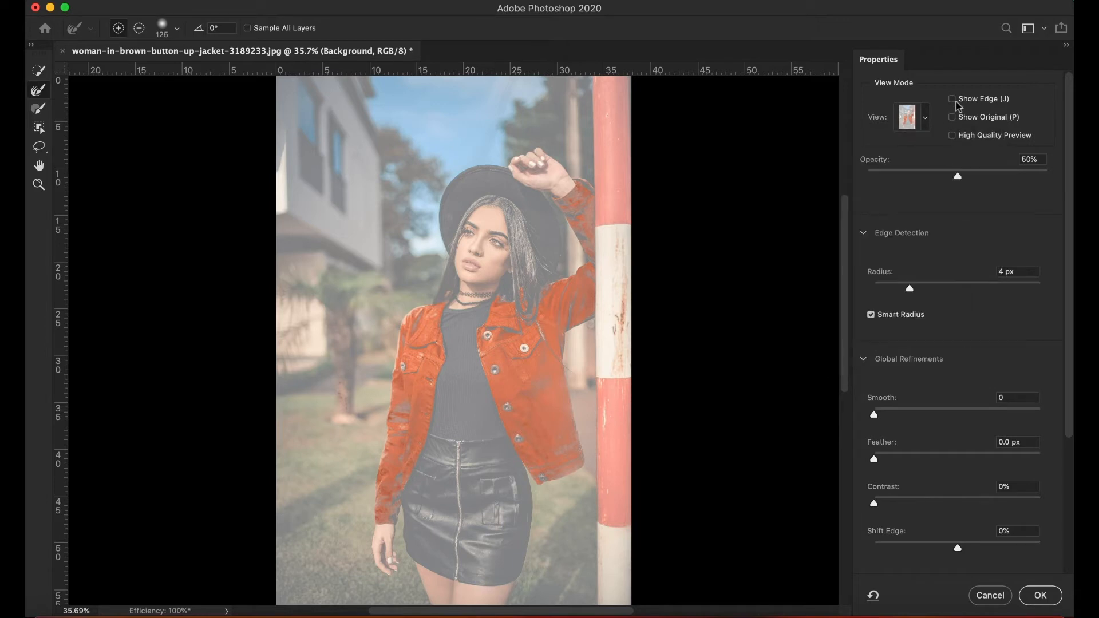
left_click(952, 100)
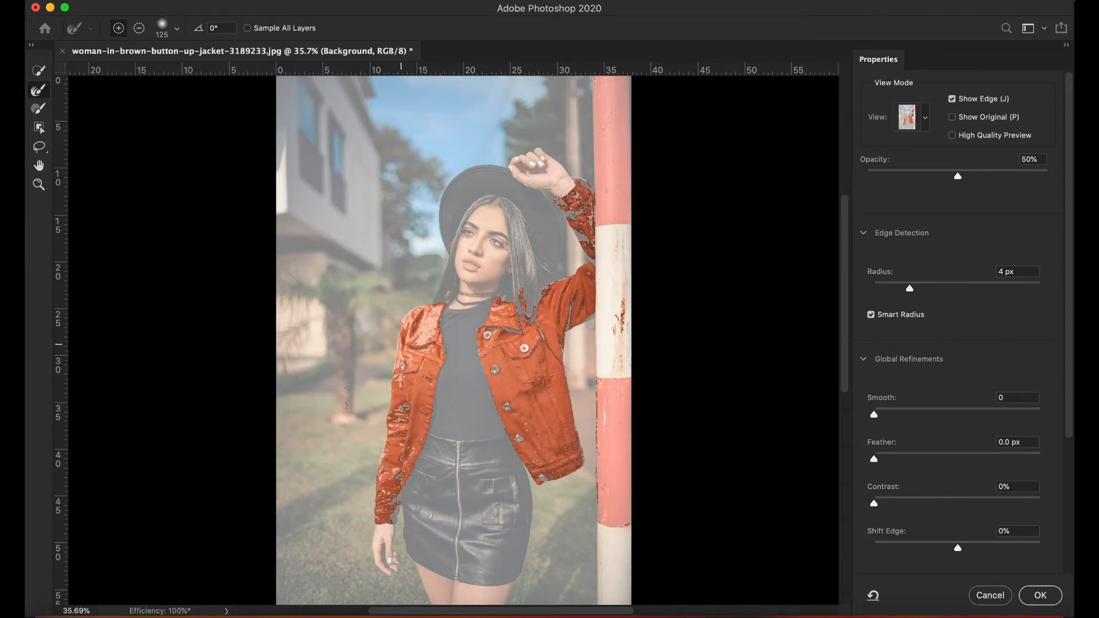
Brush Refine Edge over the lowered sleeve, front panel and shoulder, and subtract the spill above that shoulder.
mouse_move(411, 338)
left_mouse_down()
mouse_move(421, 395)
mouse_move(414, 423)
mouse_move(408, 363)
mouse_move(393, 498)
mouse_move(407, 469)
left_mouse_up()
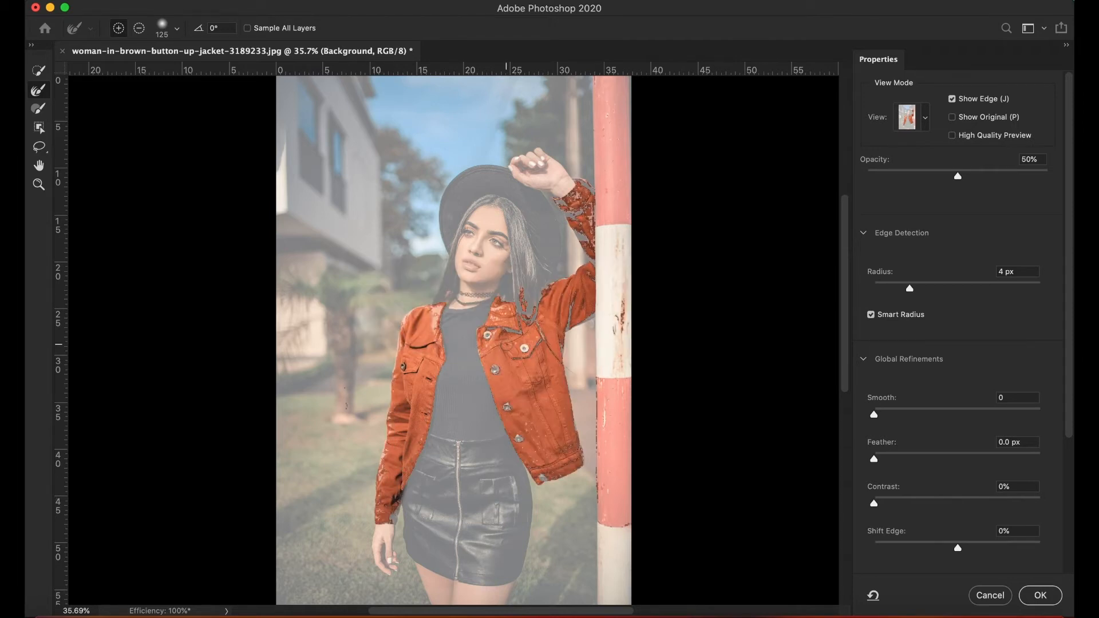
mouse_move(421, 316)
left_mouse_down()
mouse_move(432, 320)
mouse_move(432, 344)
left_mouse_up()
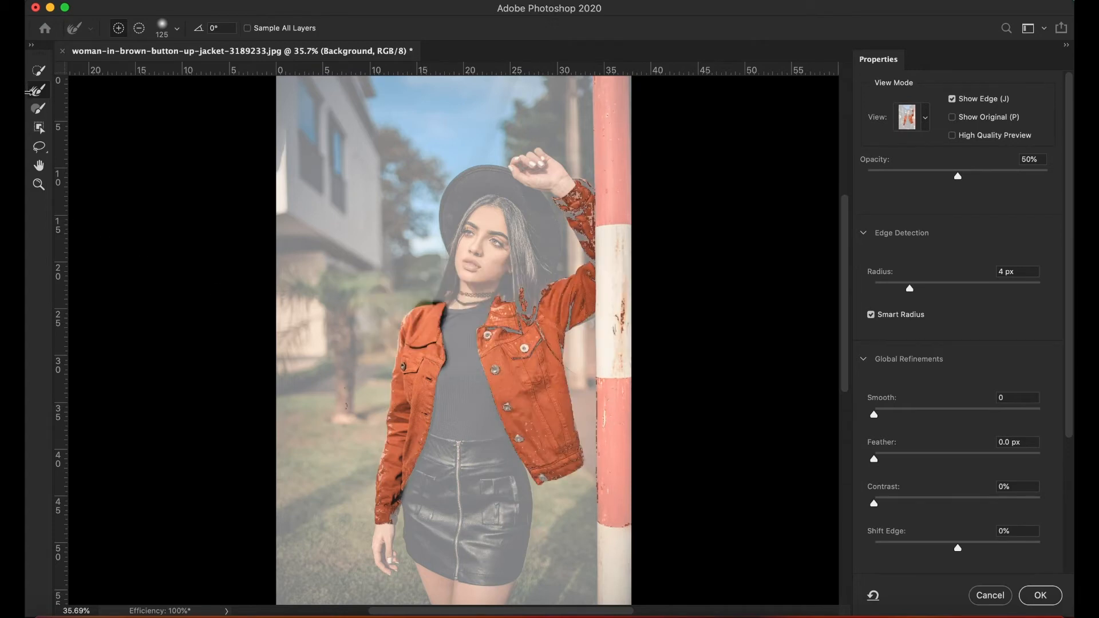
key("alt")
left_click_drag(417, 290, 423, 299)
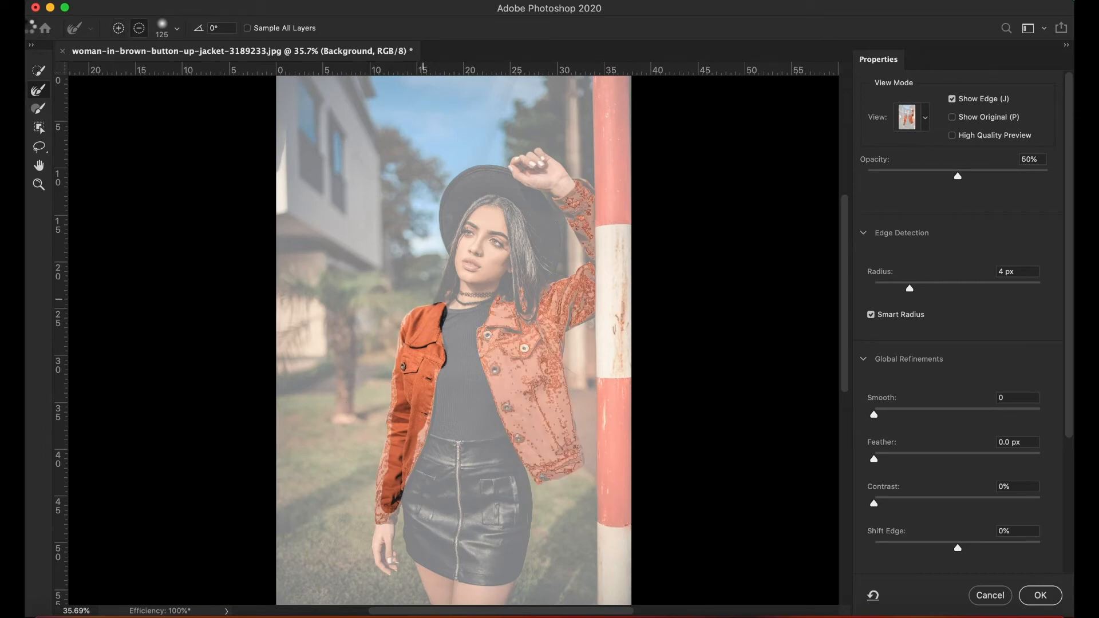
Add the missing parts of the raised and lowered sleeves with Quick Selection, and hide the edge display.
left_click(38, 70)
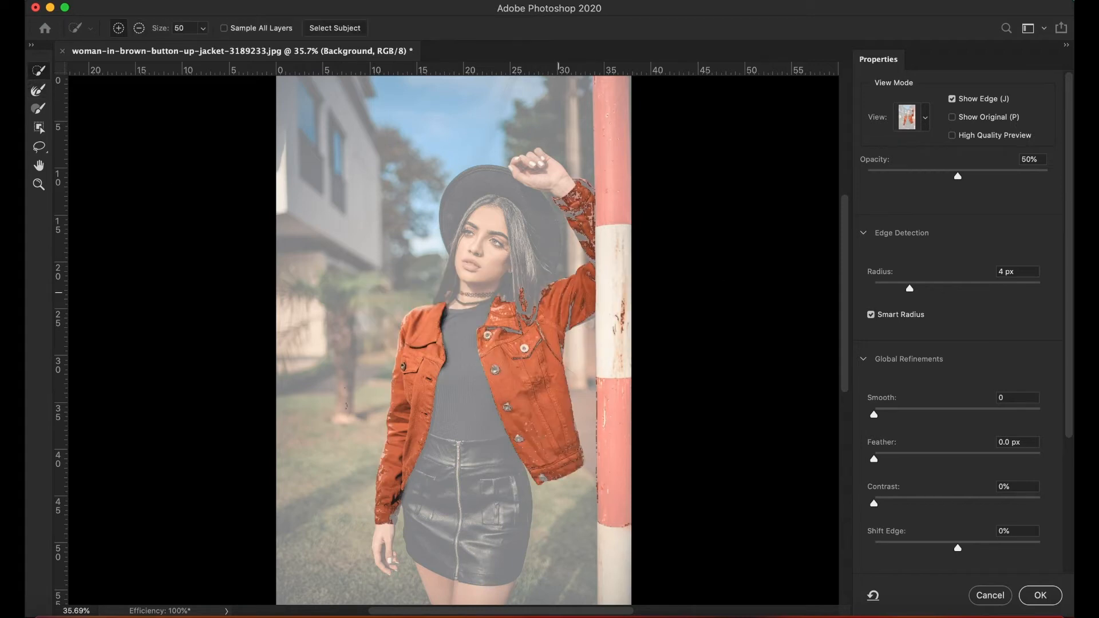
left_click_drag(581, 202, 577, 214)
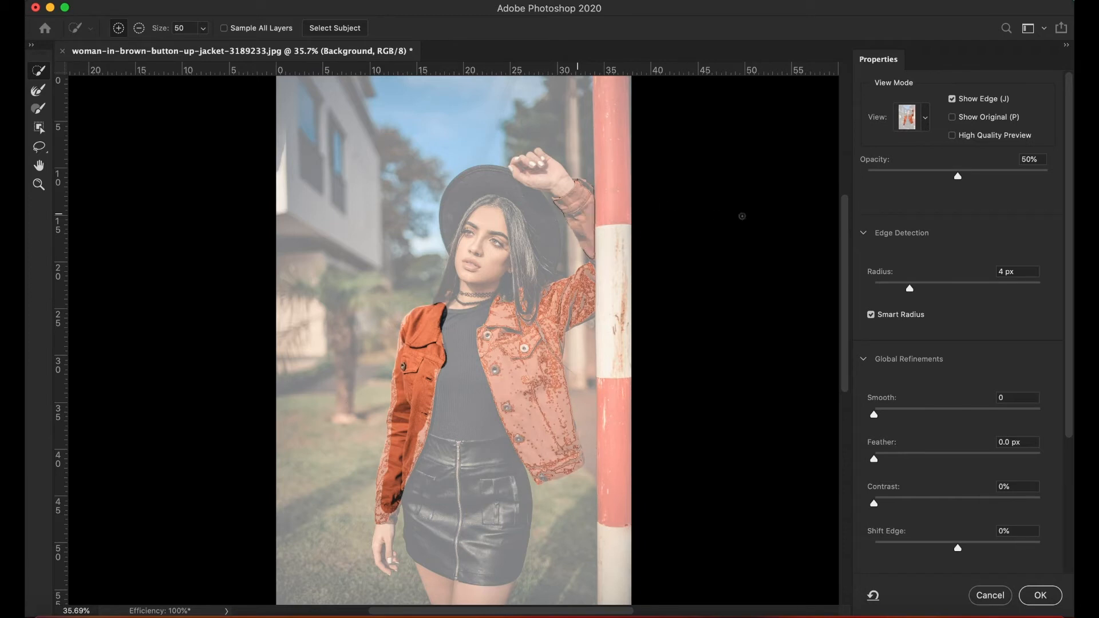
left_click(951, 100)
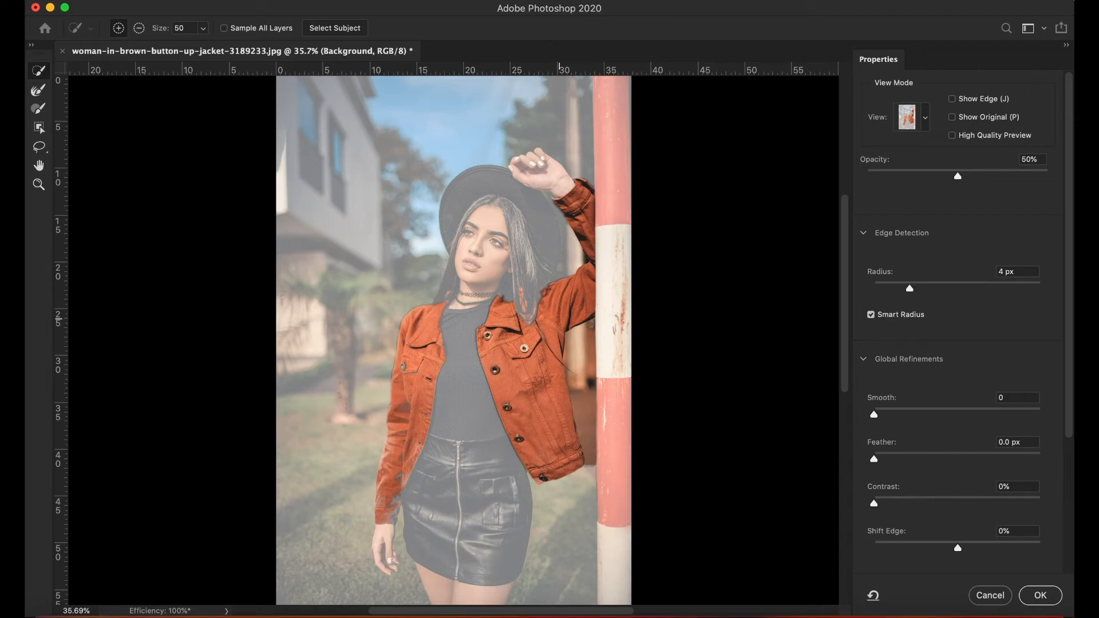
left_click_drag(390, 438, 387, 516)
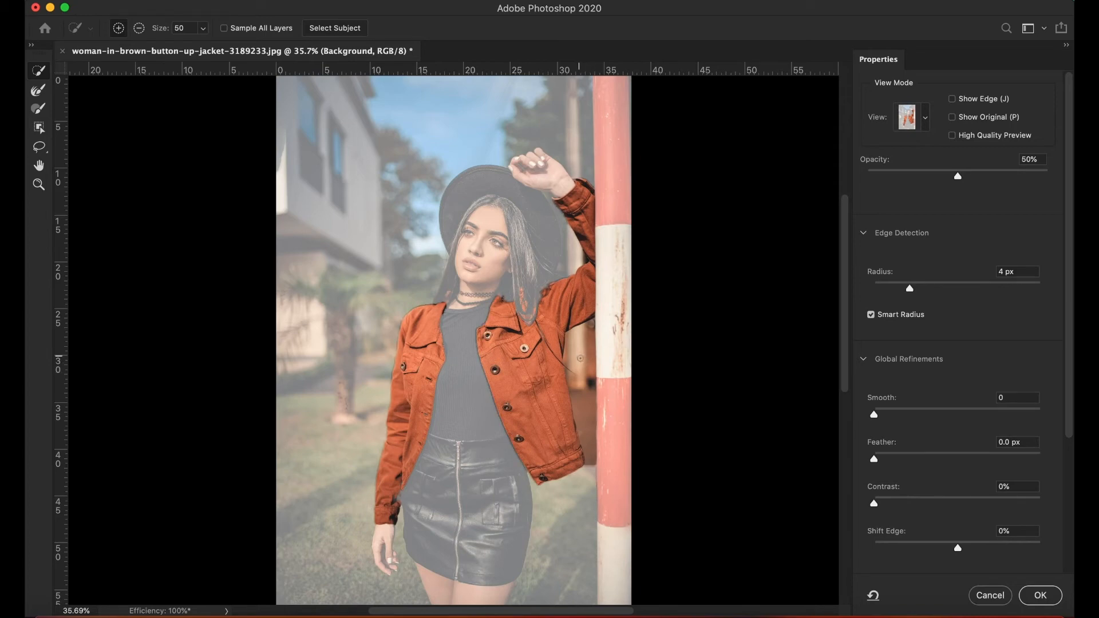
Subtract the background between the jacket's side and the striped pole, from under the raised arm to the hem.
key("alt")
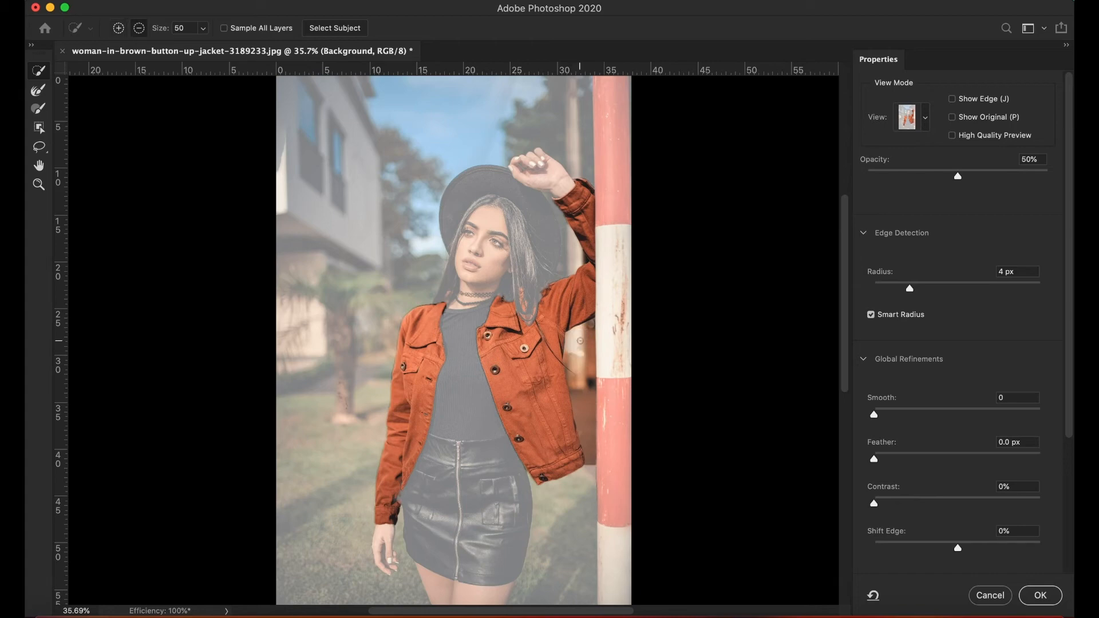
left_click_drag(583, 351, 578, 353)
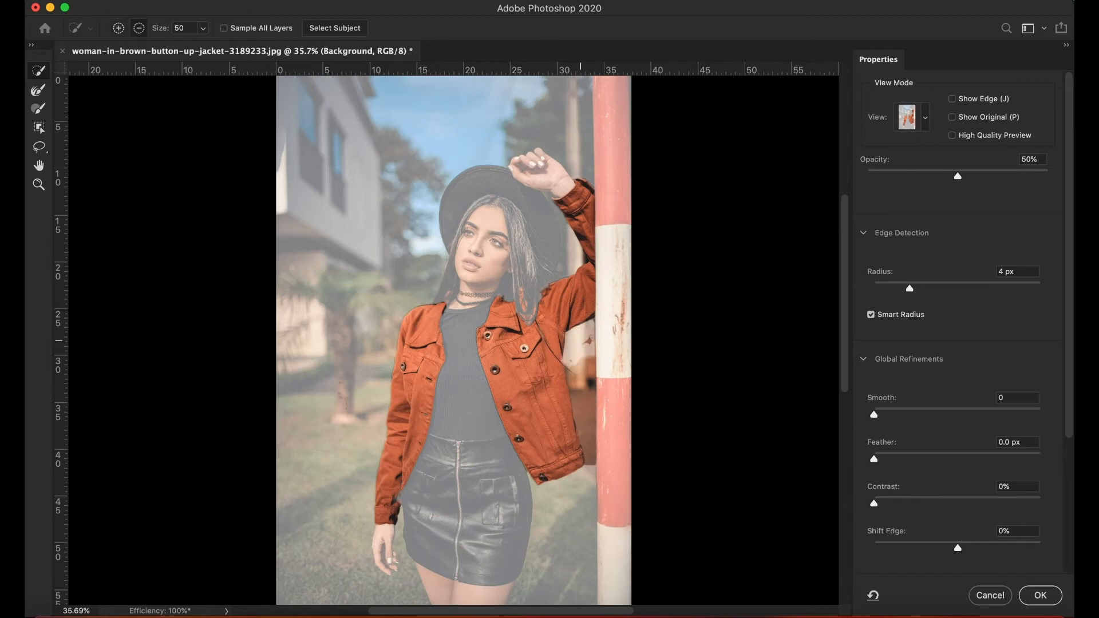
left_click_drag(580, 351, 582, 428)
left_click(590, 377)
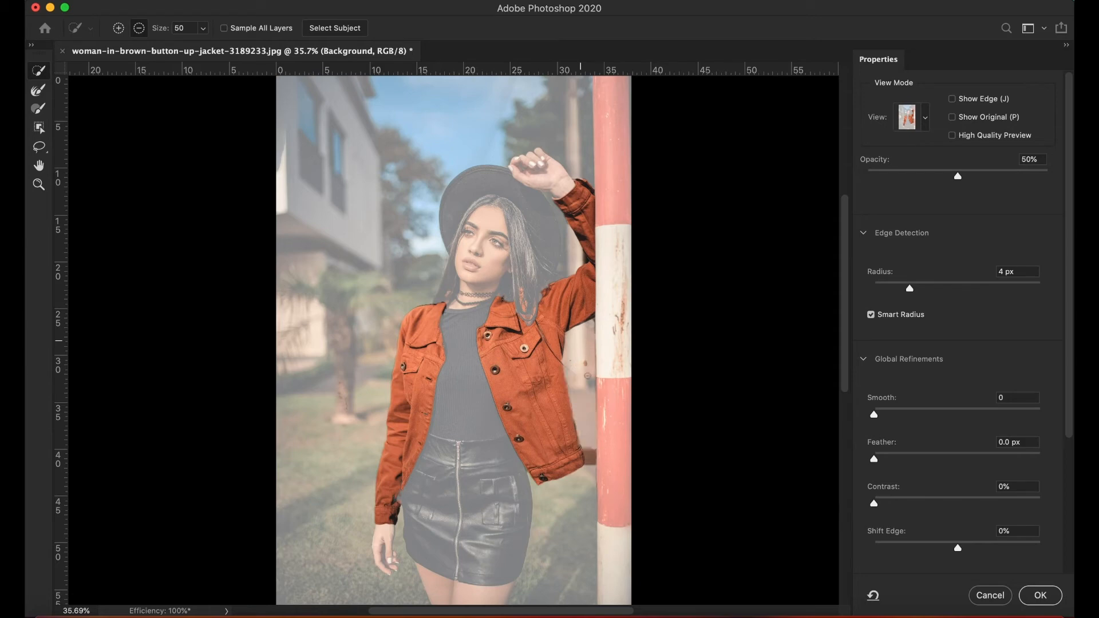
left_click_drag(589, 455, 591, 468)
Brush Refine Edge along the raised sleeve and output the refined jacket mask as a selection.
left_click(38, 92)
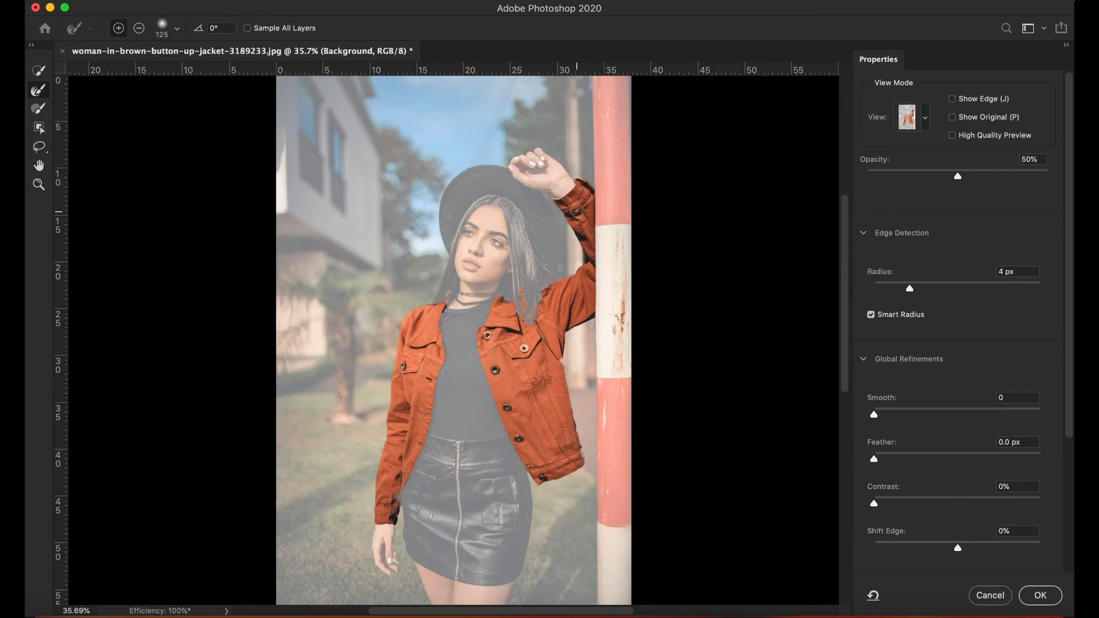
mouse_move(575, 205)
left_mouse_down()
mouse_move(586, 194)
mouse_move(567, 206)
mouse_move(586, 278)
left_mouse_up()
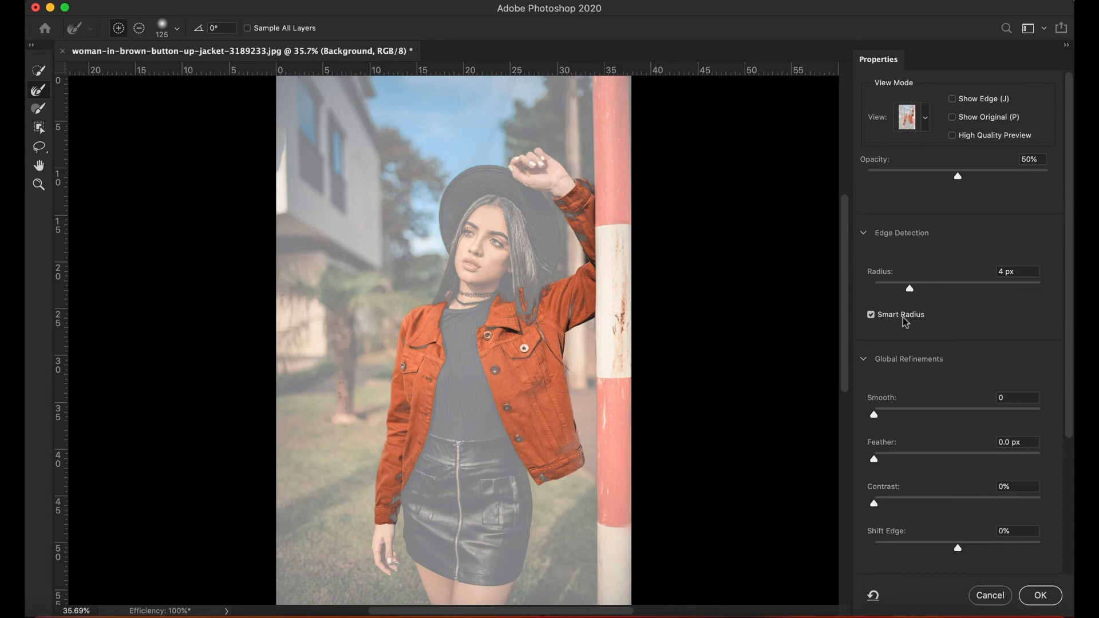
left_click_drag(1069, 381, 1064, 520)
left_click(945, 529)
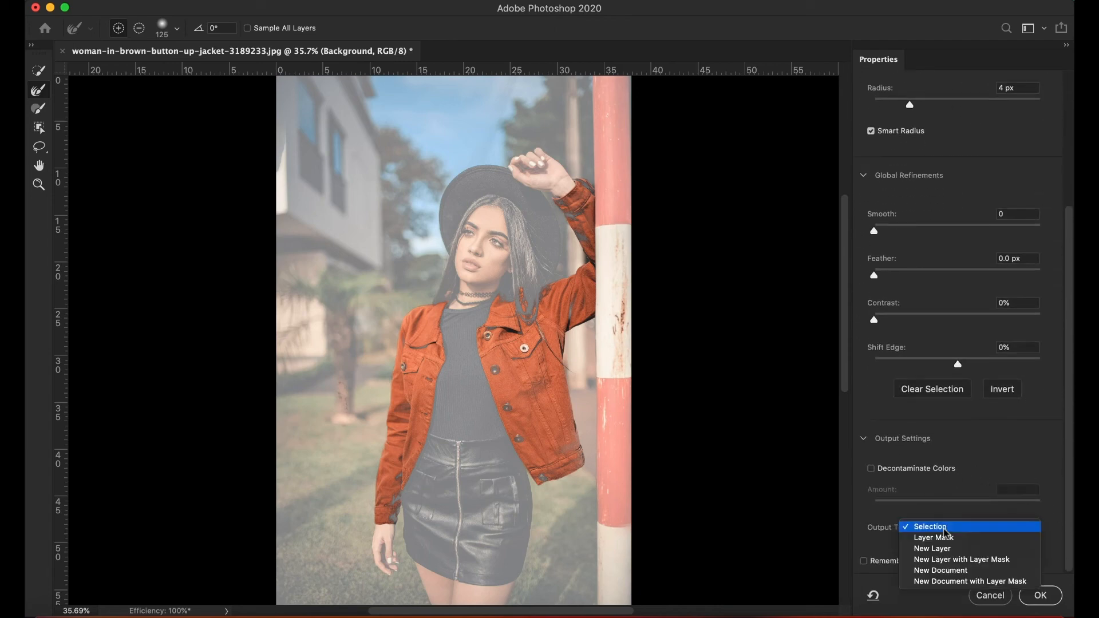
left_click(949, 530)
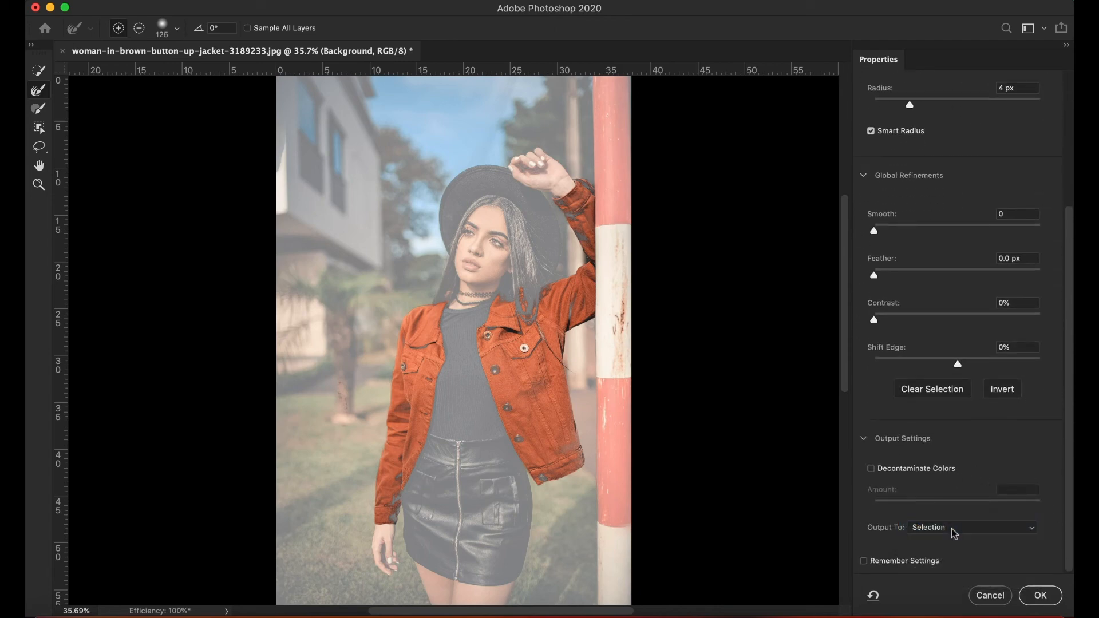
left_click(1041, 596)
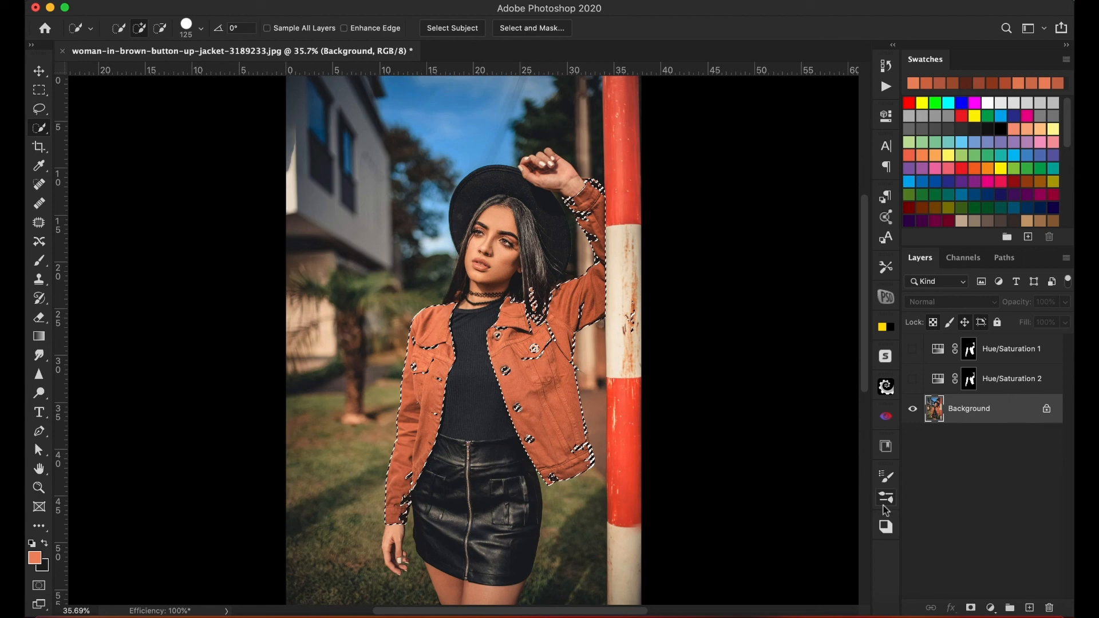
Add a Hue/Saturation adjustment layer for the selected jacket with Hue -30 and Saturation -32.
left_click(990, 608)
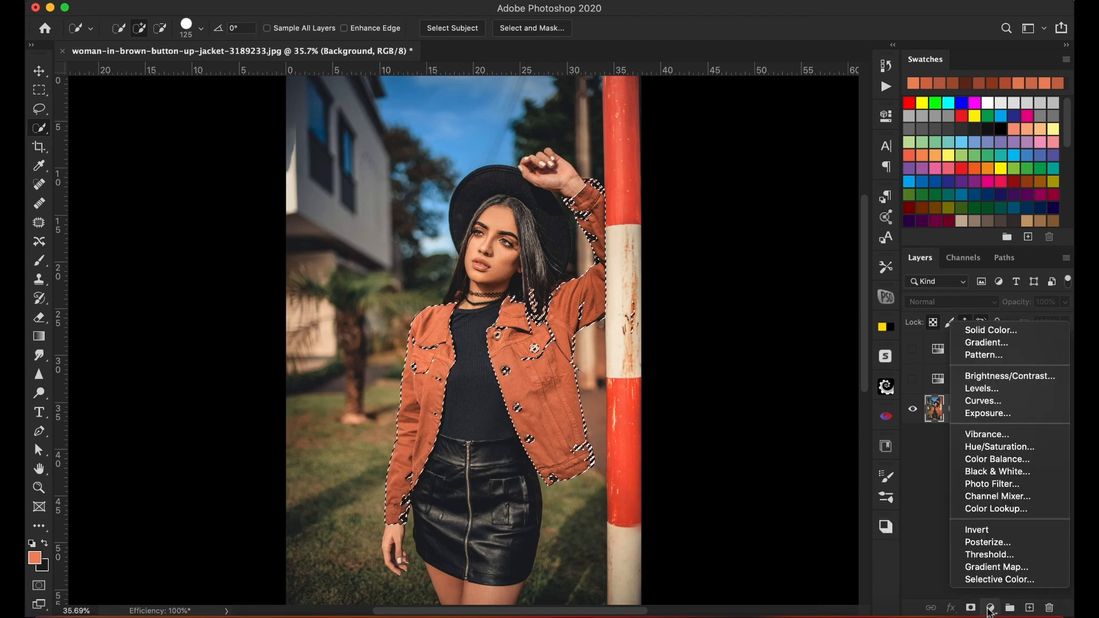
left_click(999, 447)
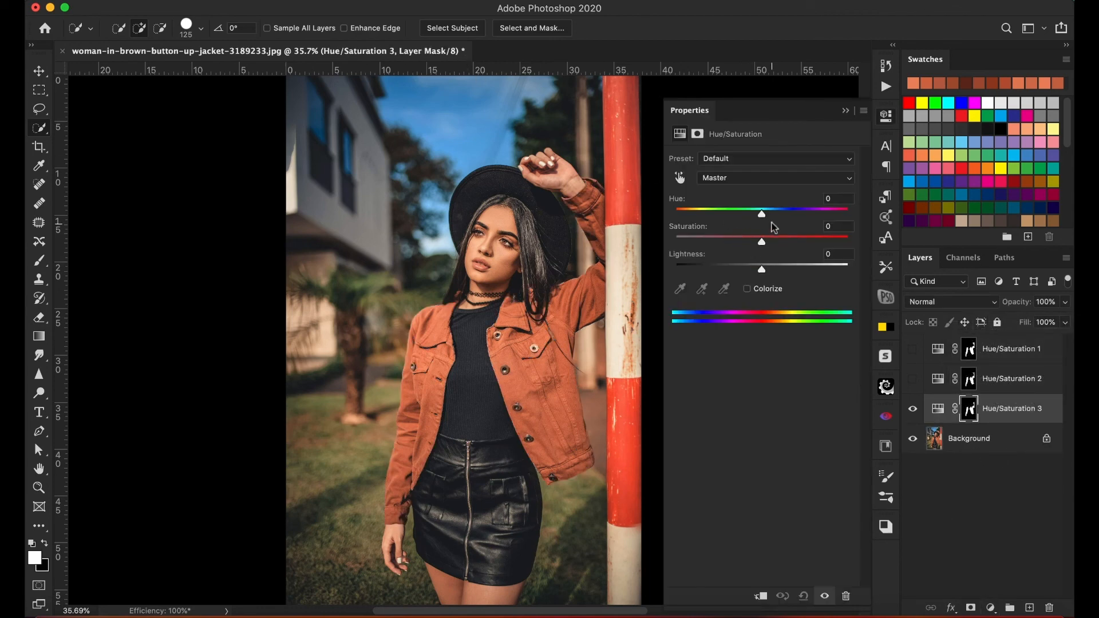
left_click_drag(763, 220, 733, 245)
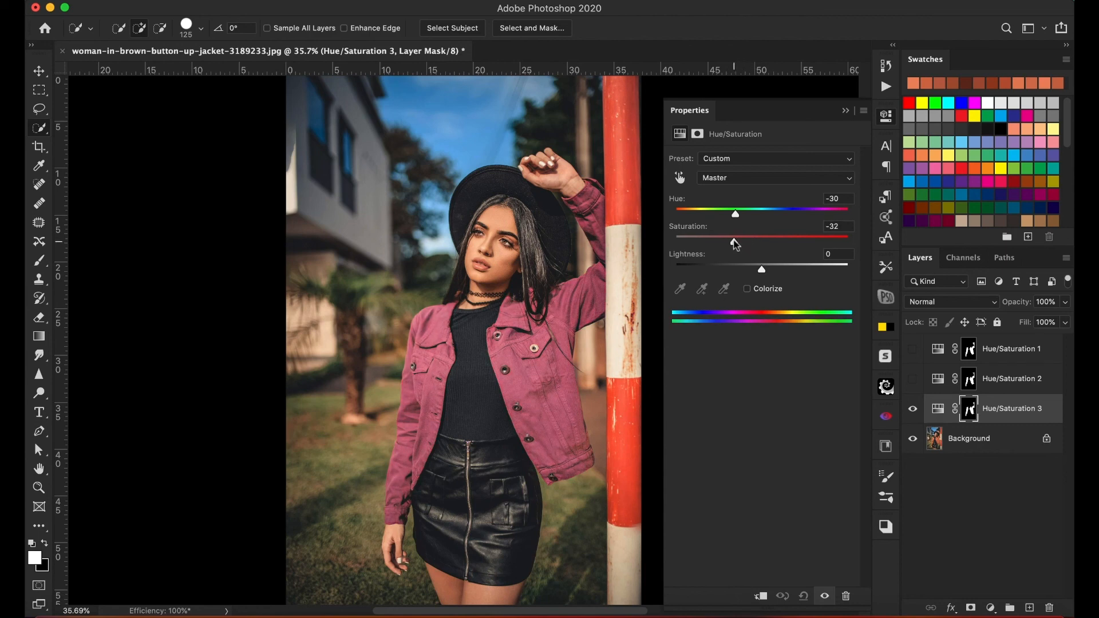
Try colorizing the jacket with Saturation 49 and Hue 113, and switch Colorize back off.
left_click(747, 289)
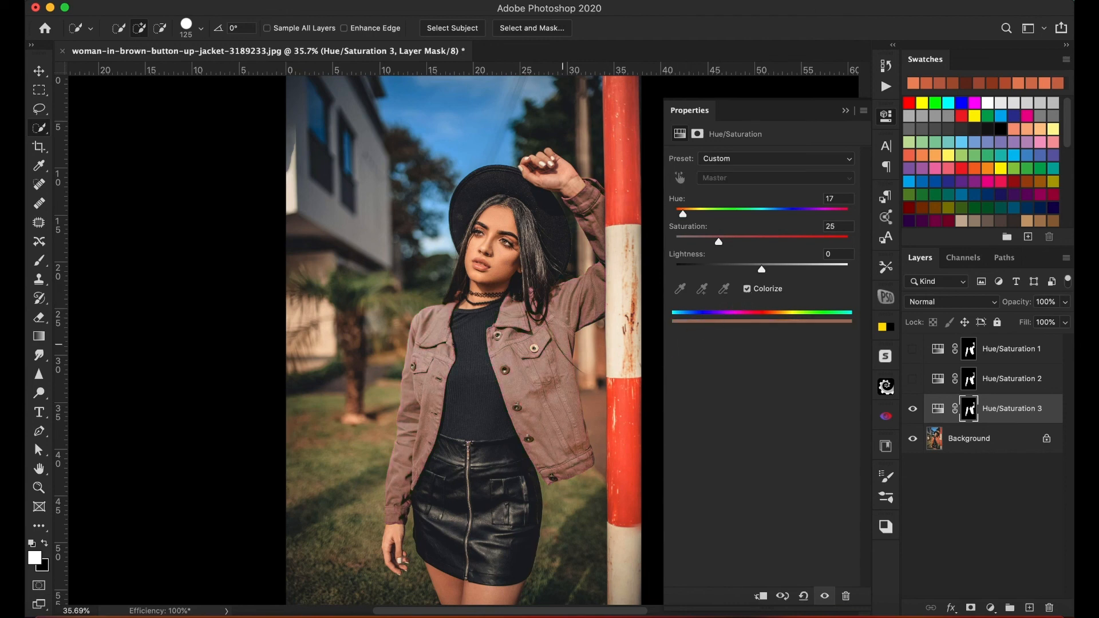
left_click_drag(720, 245, 760, 245)
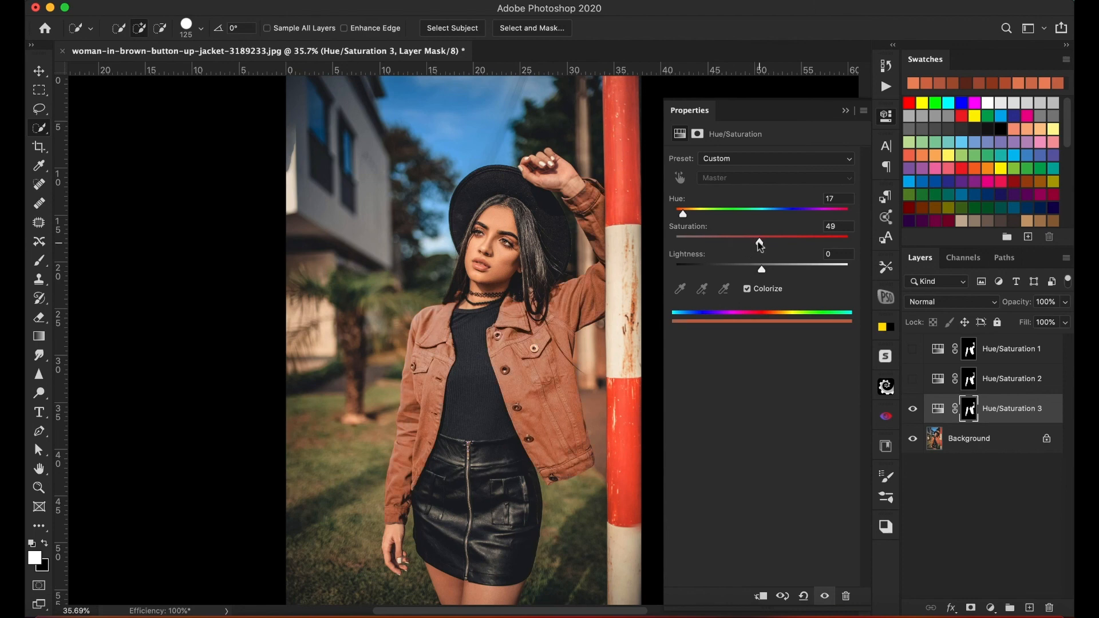
left_click_drag(683, 214, 729, 218)
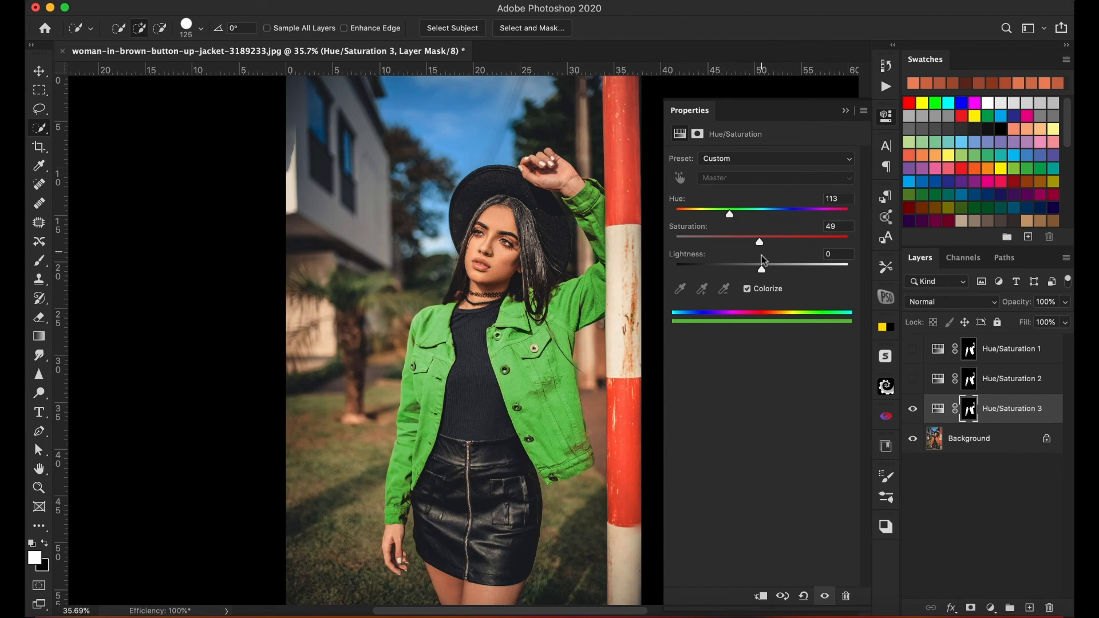
left_click(747, 289)
Set the Hue of the jacket's Hue/Saturation adjustment to -44.
mouse_move(732, 219)
left_mouse_down()
mouse_move(820, 220)
mouse_move(724, 216)
left_mouse_up()
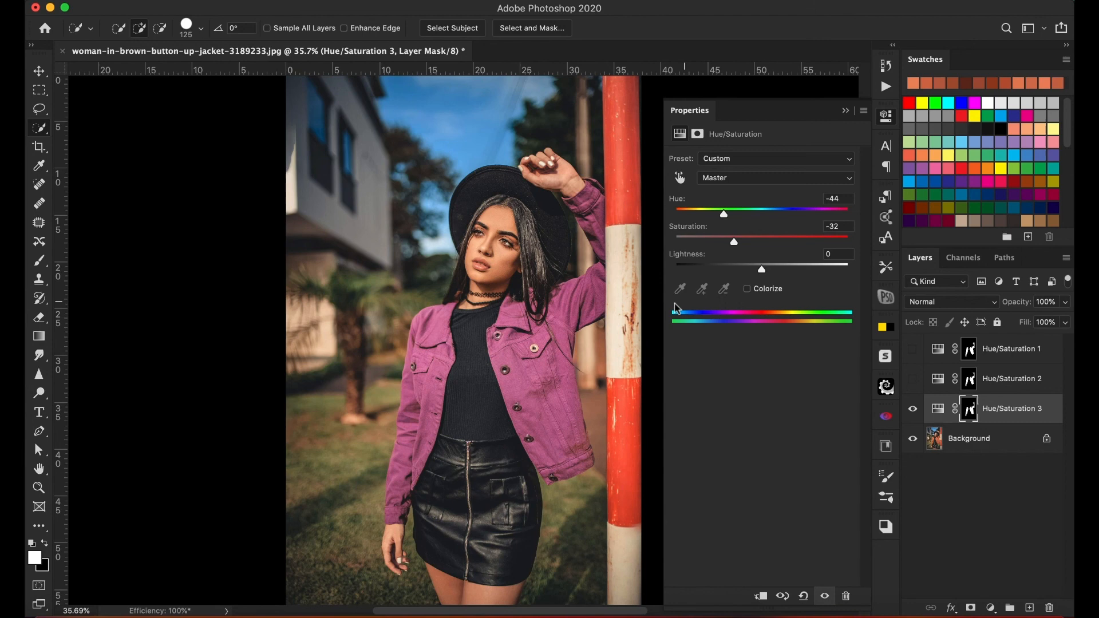